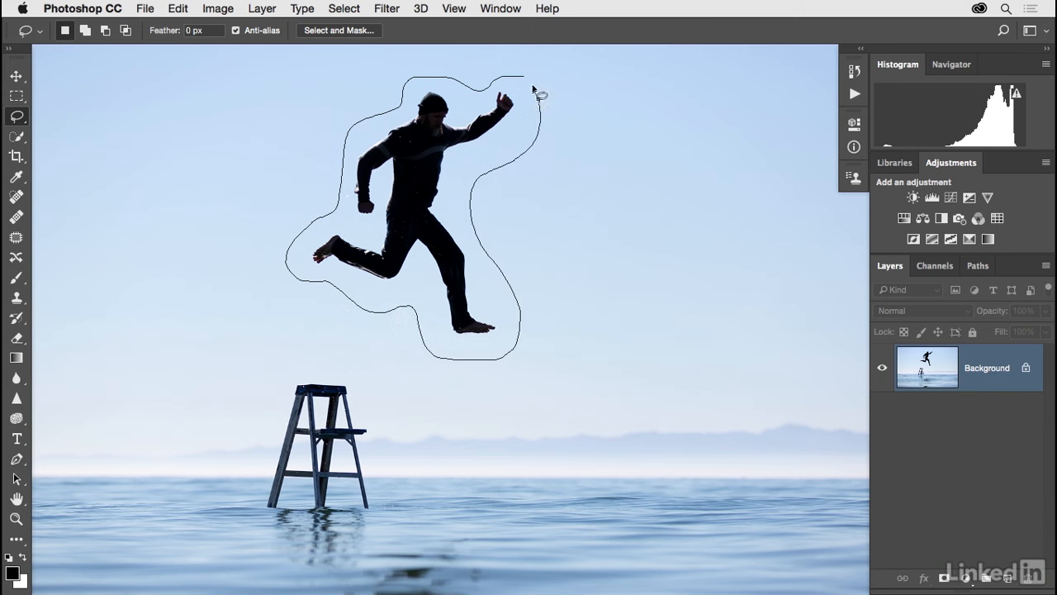
# Close the freehand lasso selection around the jumping man and copy it to a new layer.
pyautogui.moveTo(529, 82); pyautogui.dragTo(529, 87)
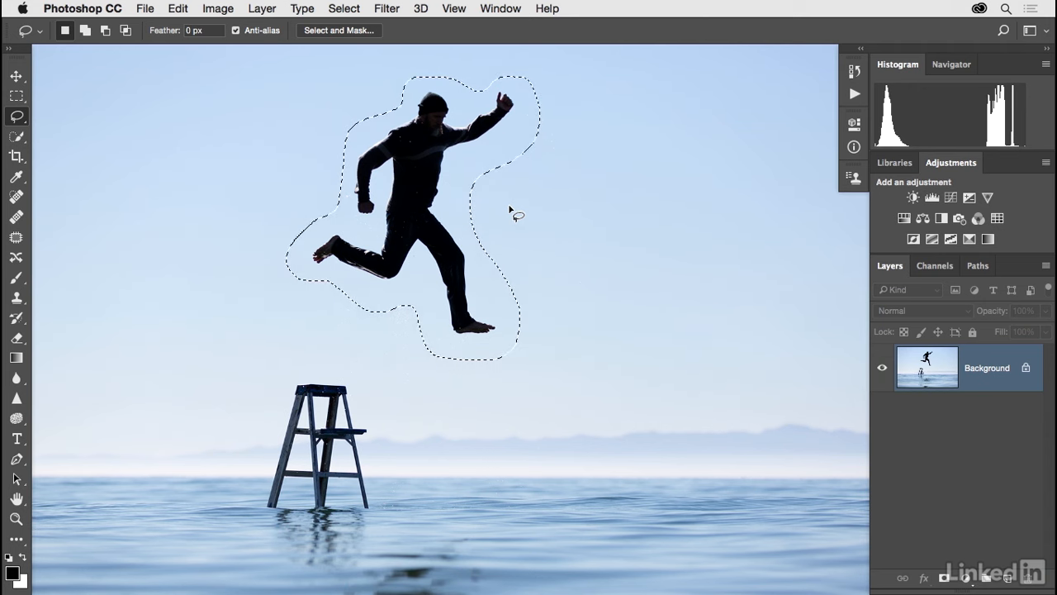
pyautogui.press('super+j')
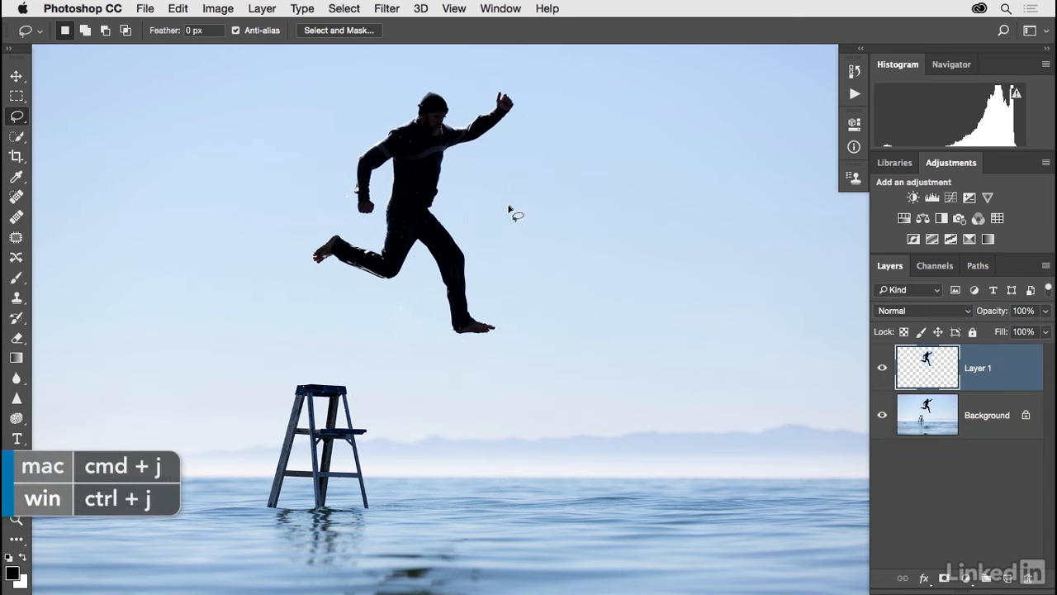
# Move the copied jumper layer to the left, toggling the background's visibility to check its edges.
pyautogui.click(881, 415)
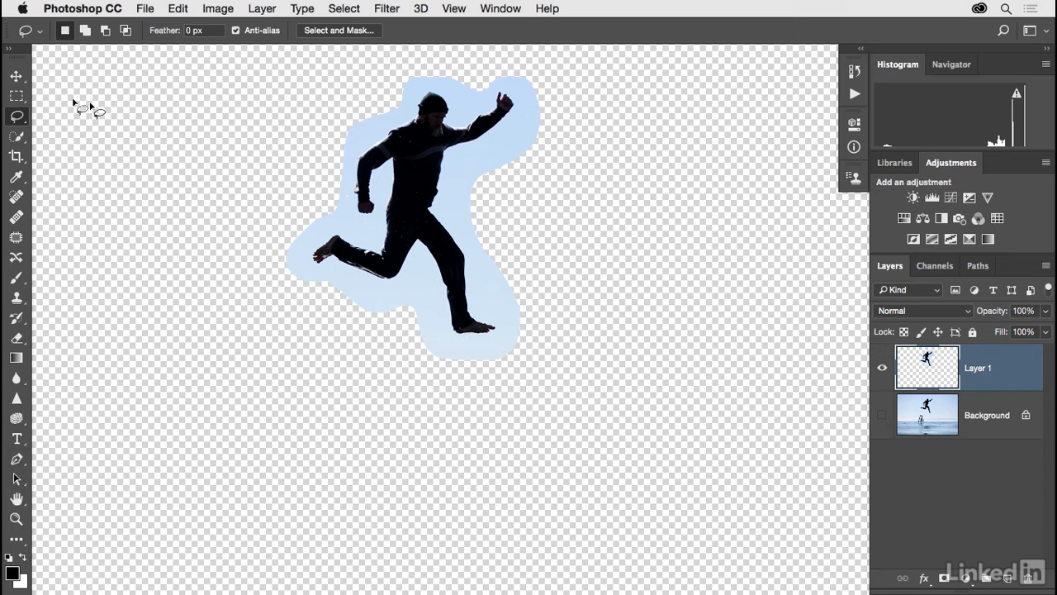
pyautogui.click(16, 76)
pyautogui.moveTo(414, 188); pyautogui.dragTo(287, 188)
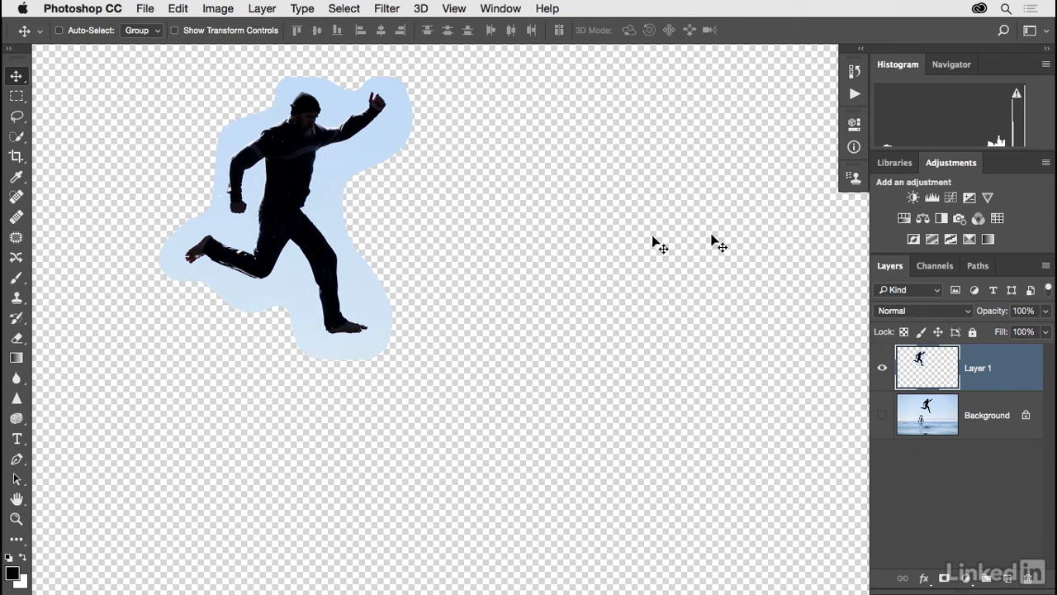
pyautogui.click(881, 415)
pyautogui.moveTo(351, 288); pyautogui.dragTo(258, 282)
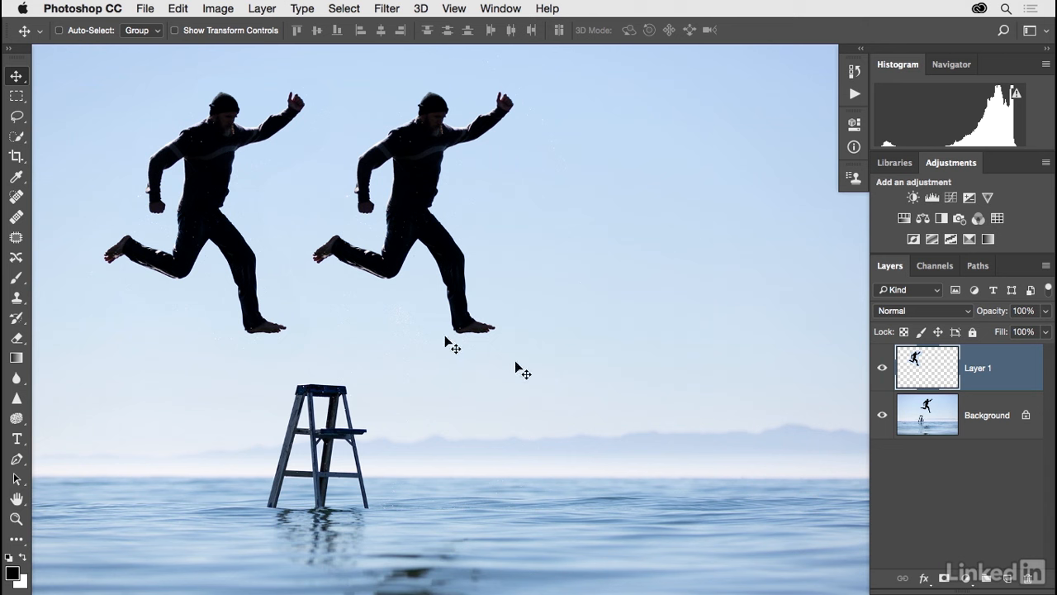
# Hide Layer 1 and make the Background layer active for a new lasso selection.
pyautogui.click(882, 370)
pyautogui.click(927, 419)
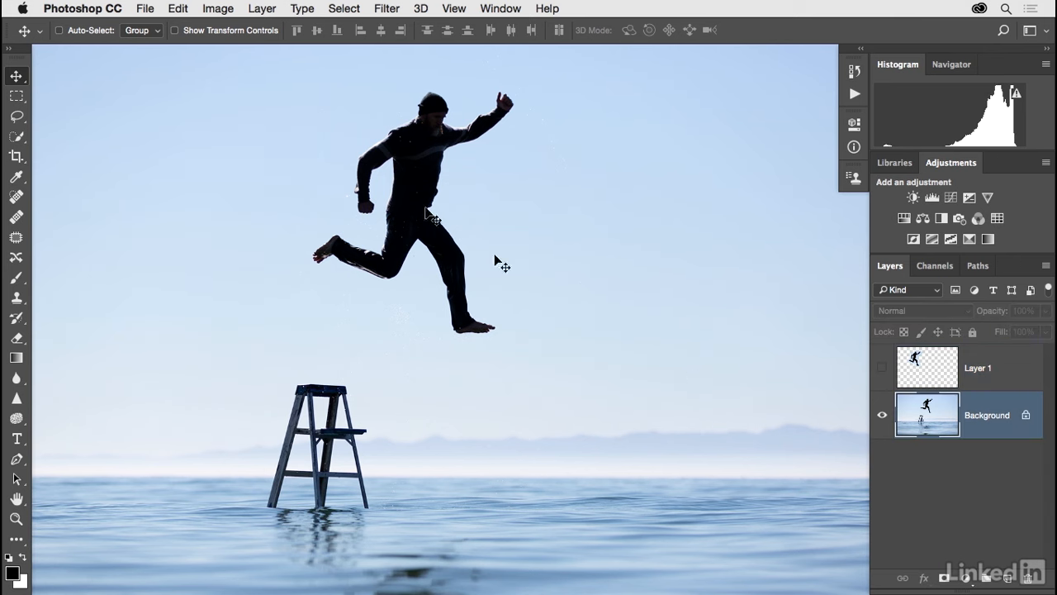
pyautogui.click(20, 121)
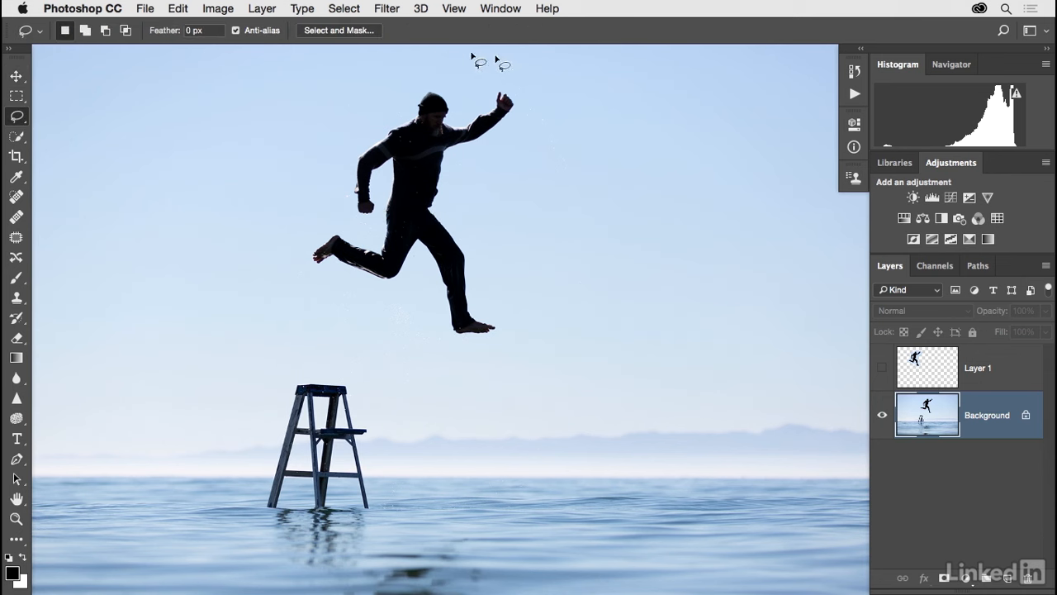
pyautogui.moveTo(537, 89)
pyautogui.mouseDown()
pyautogui.moveTo(415, 70)
pyautogui.moveTo(403, 99)
pyautogui.moveTo(372, 111)
pyautogui.moveTo(340, 200)
pyautogui.moveTo(281, 242)
pyautogui.moveTo(281, 278)
pyautogui.moveTo(331, 293)
pyautogui.moveTo(377, 373)
pyautogui.moveTo(458, 385)
pyautogui.moveTo(498, 385)
pyautogui.mouseUp()
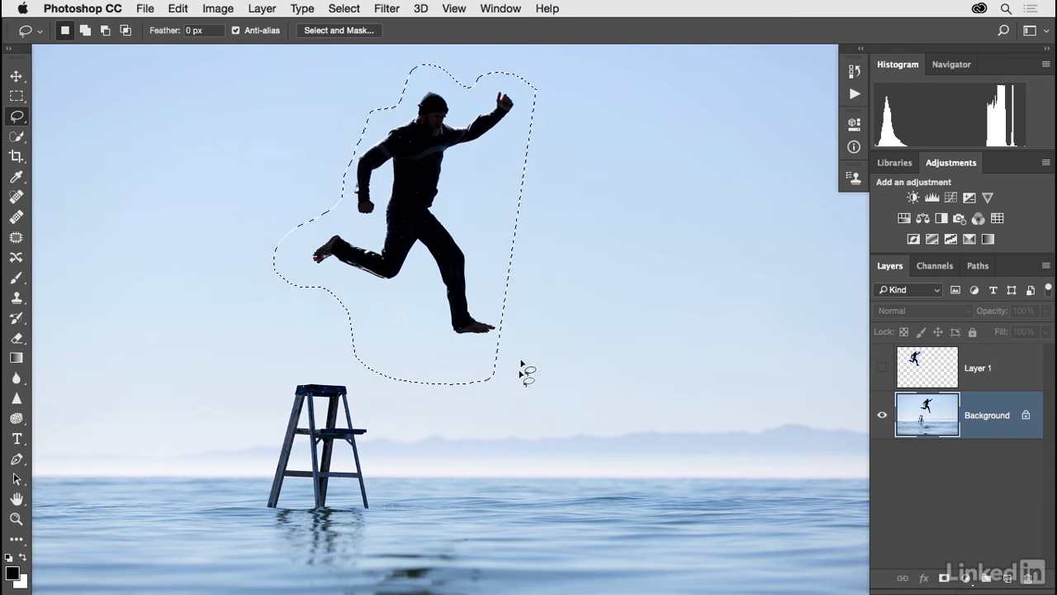
pyautogui.click(344, 9)
pyautogui.click(357, 39)
pyautogui.moveTo(541, 92)
pyautogui.mouseDown()
pyautogui.moveTo(488, 79)
pyautogui.moveTo(468, 95)
pyautogui.moveTo(425, 77)
pyautogui.moveTo(377, 116)
pyautogui.moveTo(298, 149)
pyautogui.moveTo(299, 194)
pyautogui.moveTo(262, 246)
pyautogui.moveTo(256, 282)
pyautogui.mouseUp()
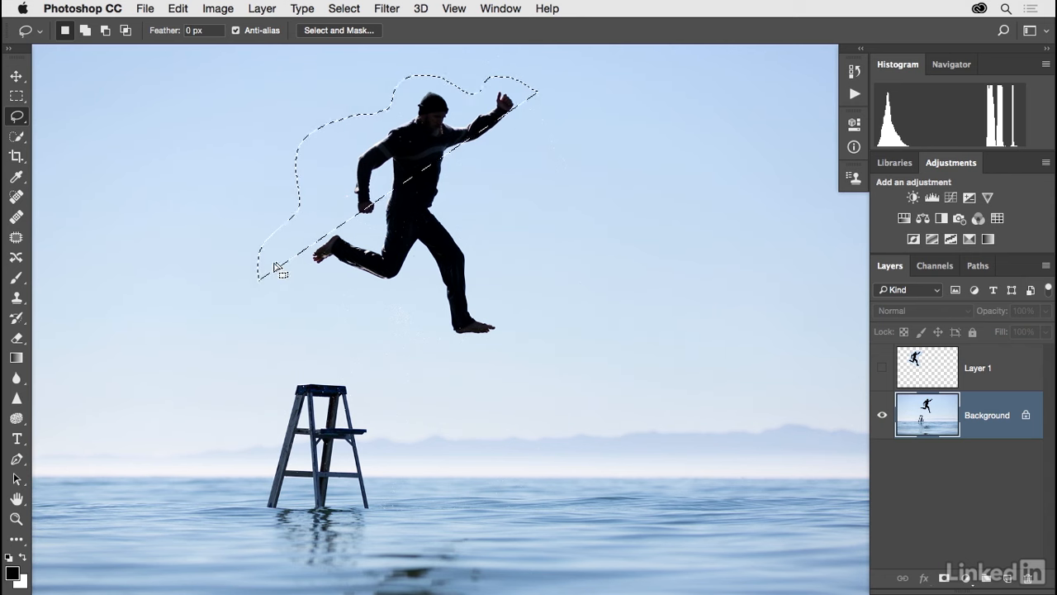
pyautogui.click(353, 10)
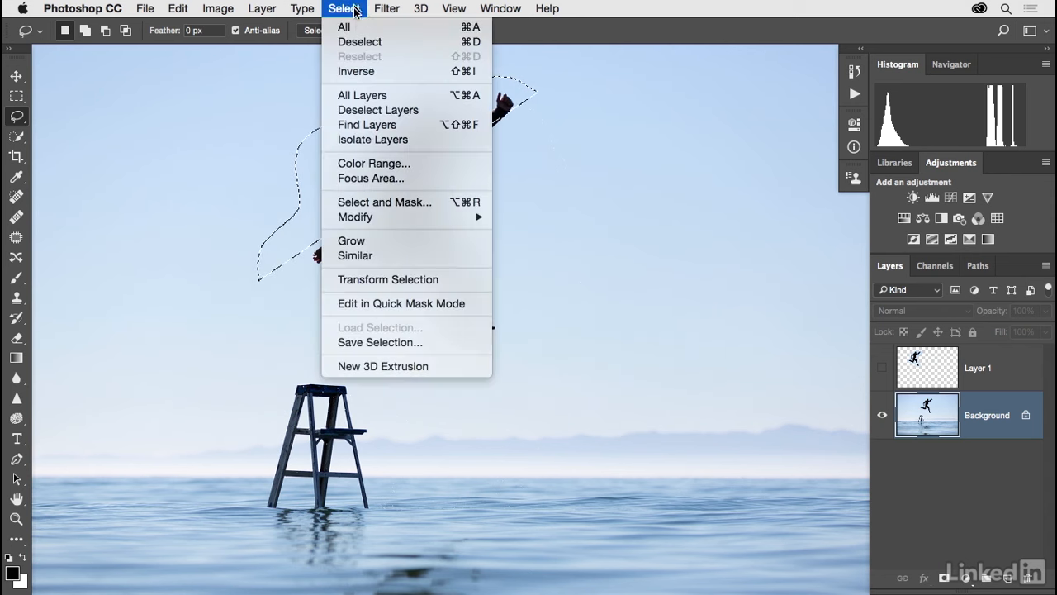
pyautogui.click(369, 40)
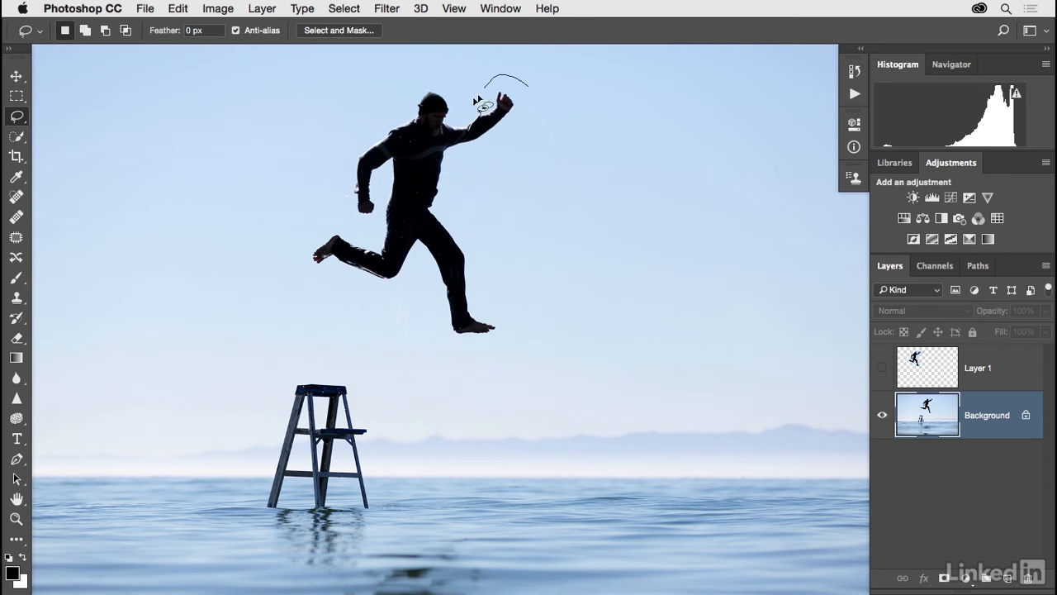
# Draw a loose lasso selection around the jumping man on the Background layer.
pyautogui.moveTo(369, 124)
pyautogui.mouseDown()
pyautogui.moveTo(336, 145)
pyautogui.moveTo(337, 199)
pyautogui.mouseUp()
pyautogui.moveTo(289, 270)
pyautogui.mouseDown()
pyautogui.moveTo(425, 299)
pyautogui.moveTo(440, 343)
pyautogui.moveTo(487, 369)
pyautogui.moveTo(520, 327)
pyautogui.moveTo(474, 218)
pyautogui.moveTo(493, 170)
pyautogui.moveTo(541, 126)
pyautogui.mouseUp()
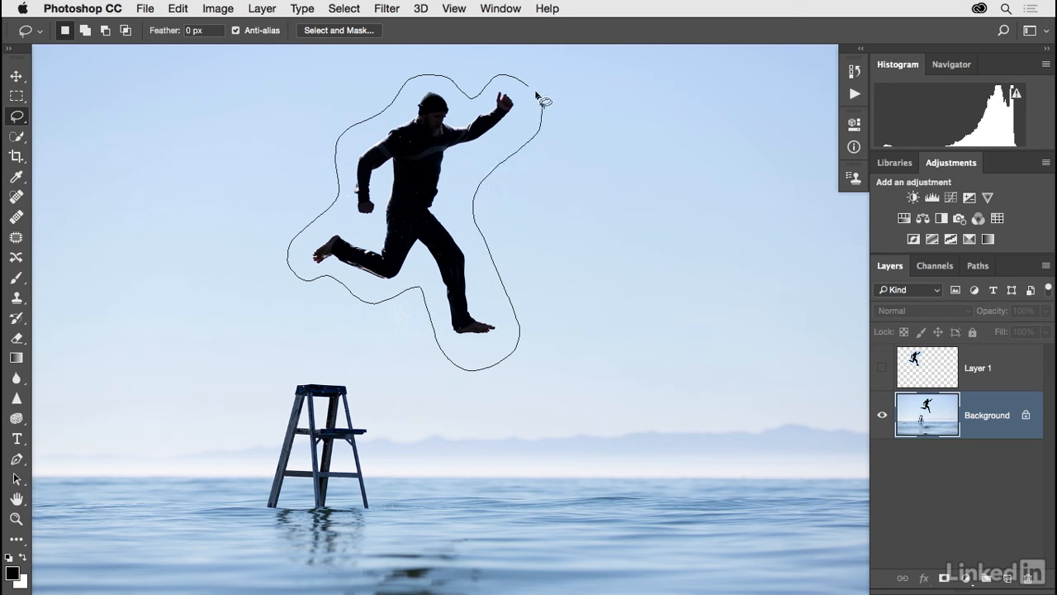
pyautogui.moveTo(531, 87); pyautogui.dragTo(531, 87)
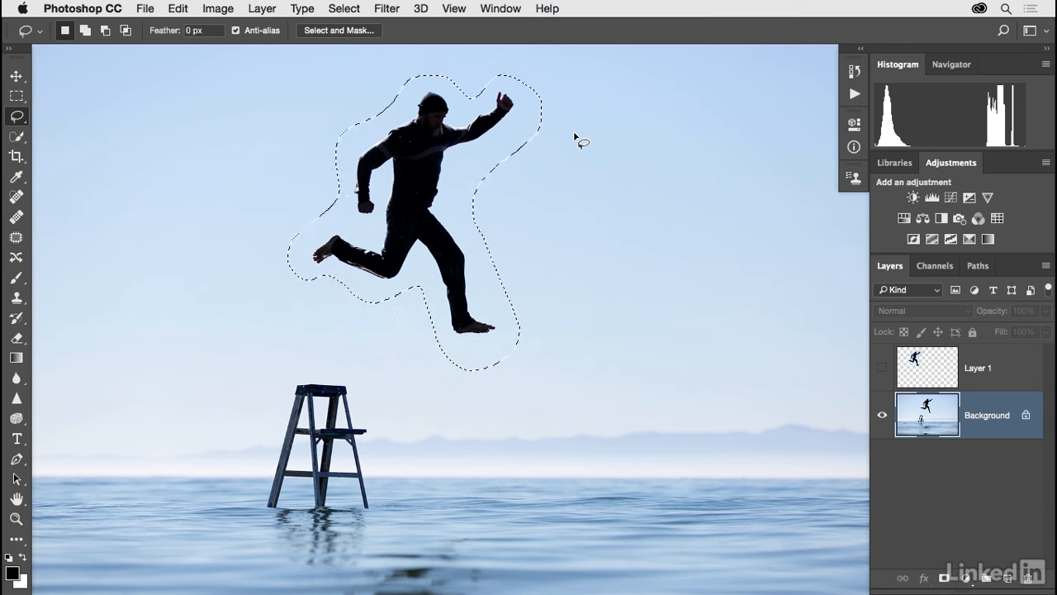
# Feather the selection with a radius of 22.1 pixels.
pyautogui.rightClick(437, 148)
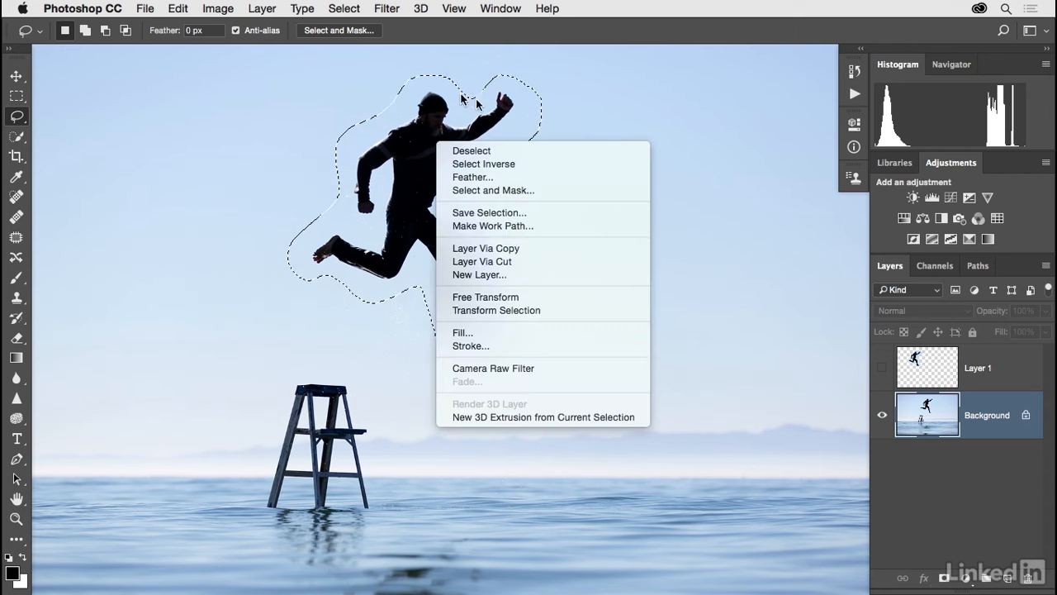
pyautogui.click(498, 180)
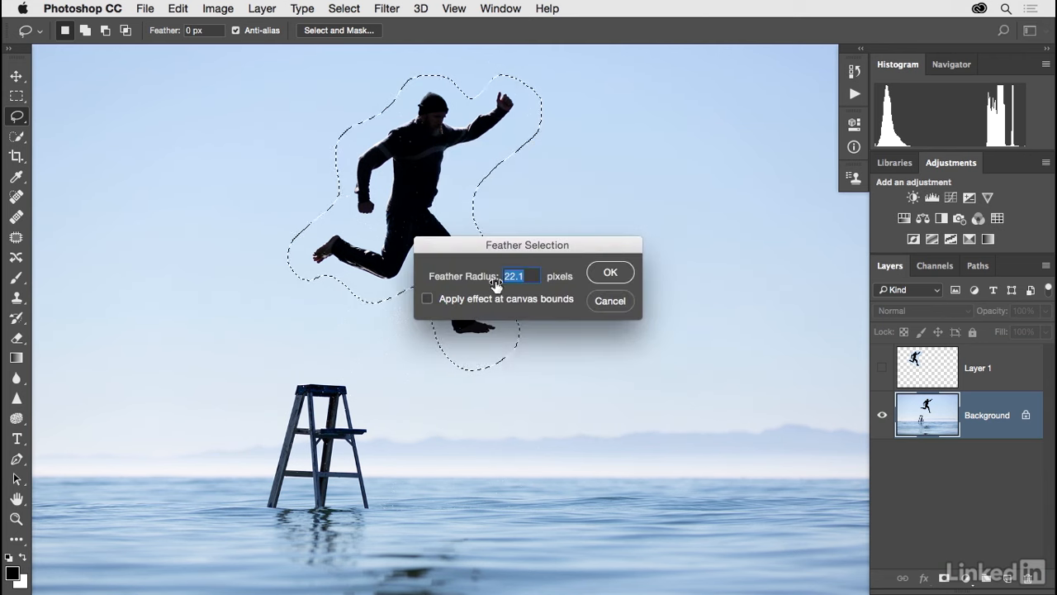
pyautogui.click(609, 275)
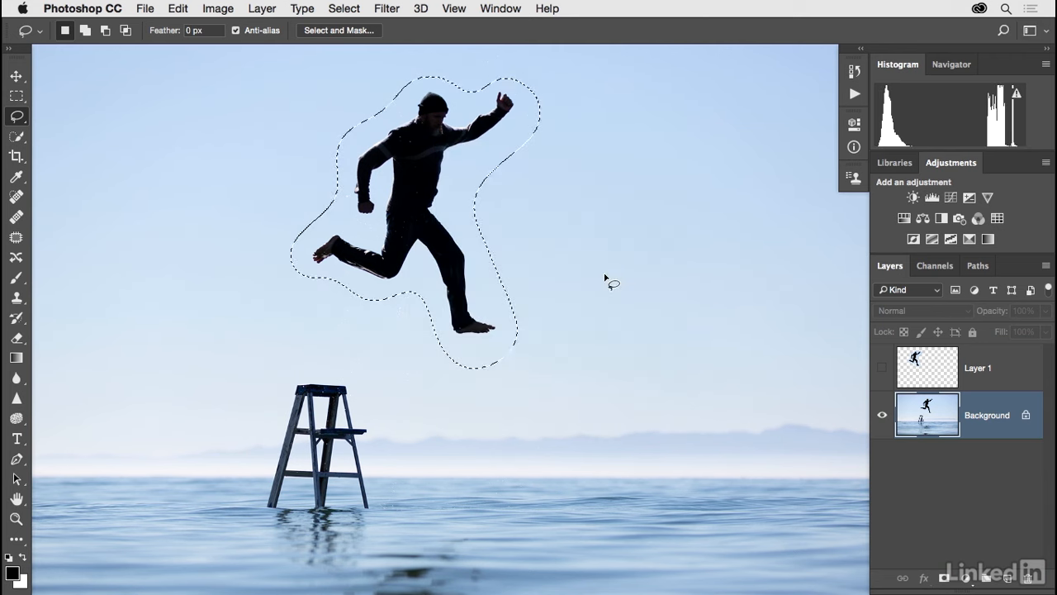
# Copy the feathered selection to a new layer and inspect its soft edge with the background hidden.
pyautogui.press('super+j')
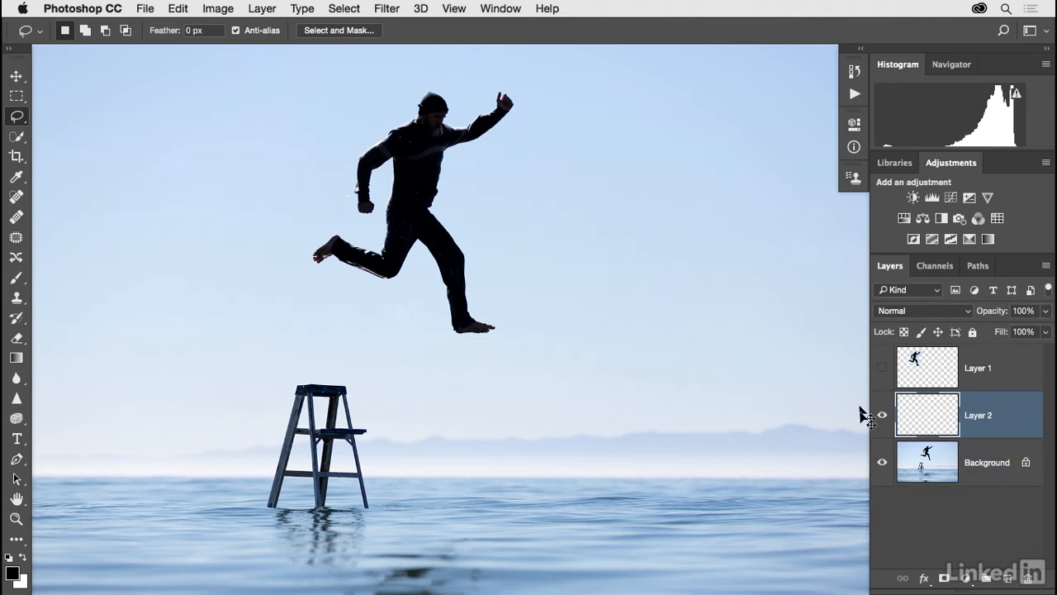
pyautogui.click(882, 462)
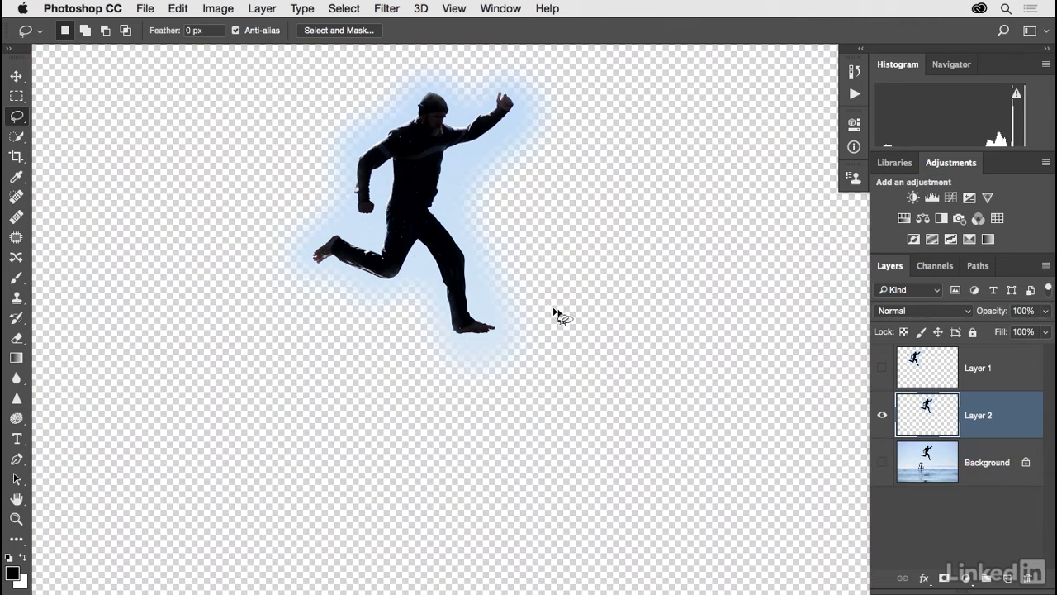
pyautogui.press('super+plus')
pyautogui.press('space')
pyautogui.moveTo(508, 227); pyautogui.dragTo(520, 302)
pyautogui.press('v')
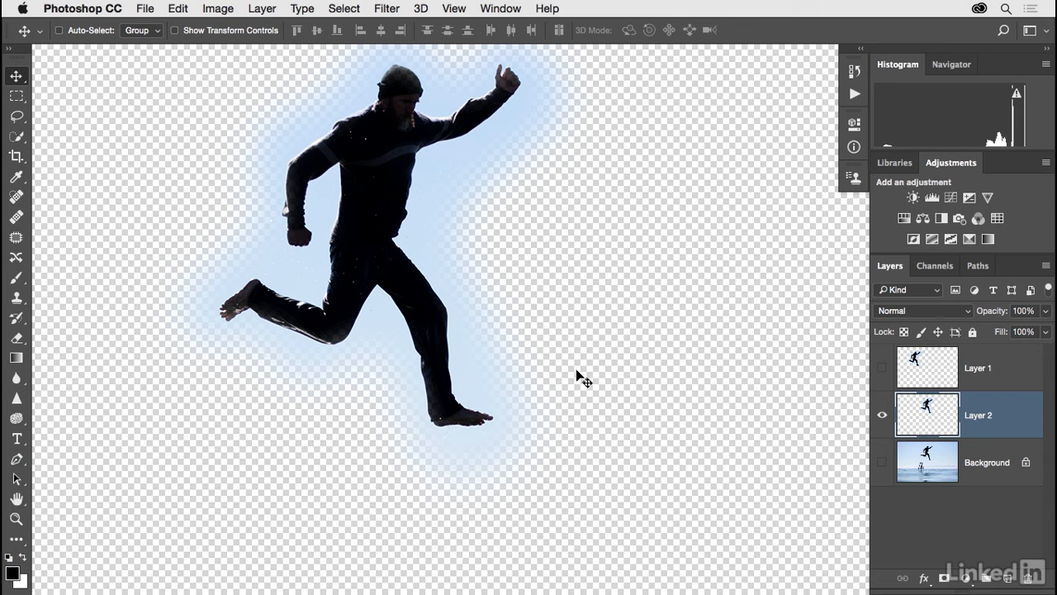
# Undo the feathered layer copy and zoom back out to the whole image.
pyautogui.press('super+z')
pyautogui.press('super+minus')
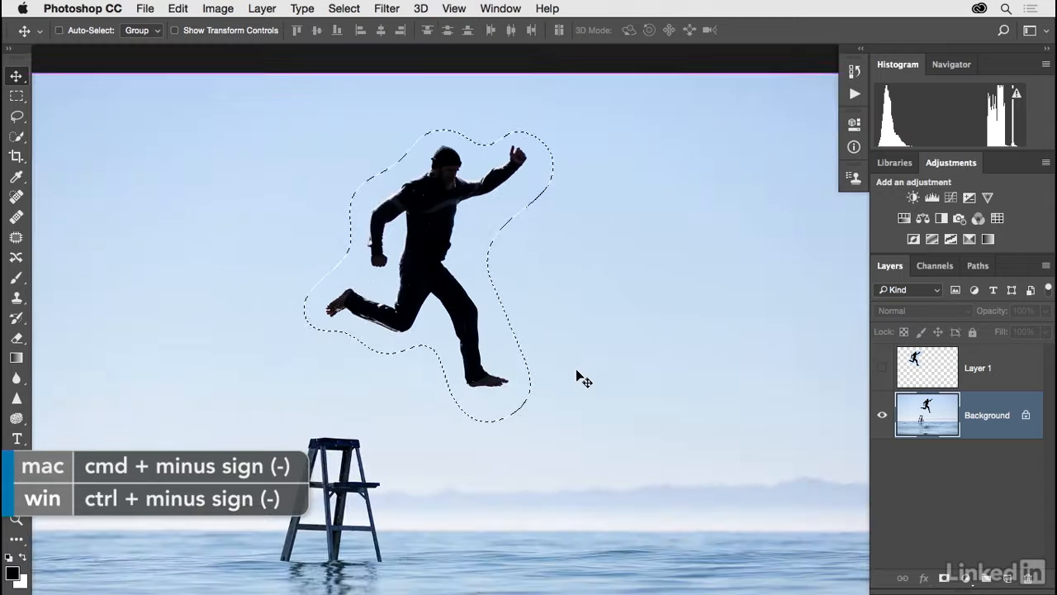
pyautogui.scroll(-3, 572, 363)
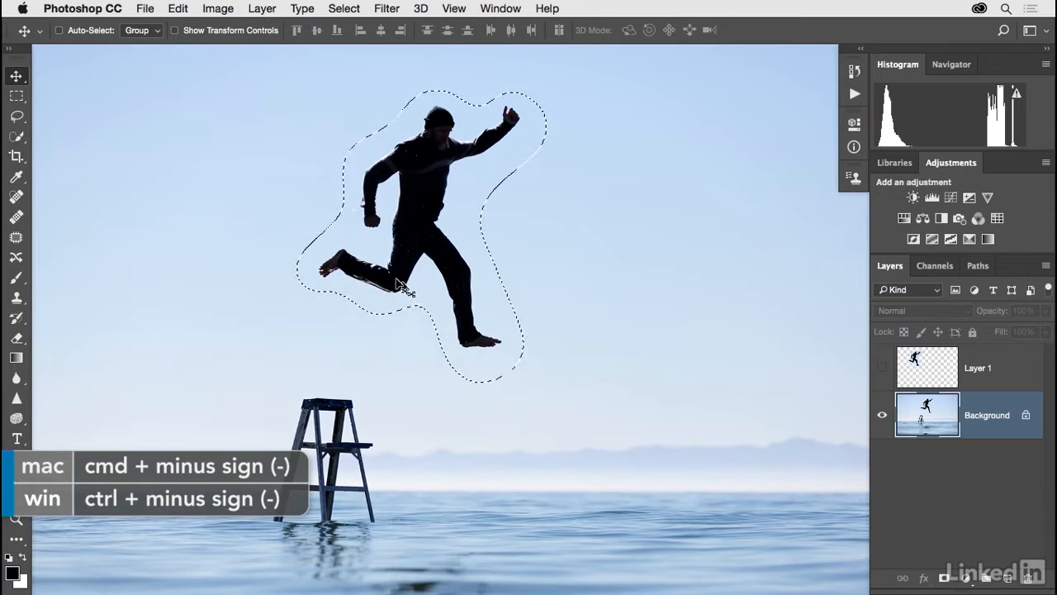
pyautogui.rightClick(462, 179)
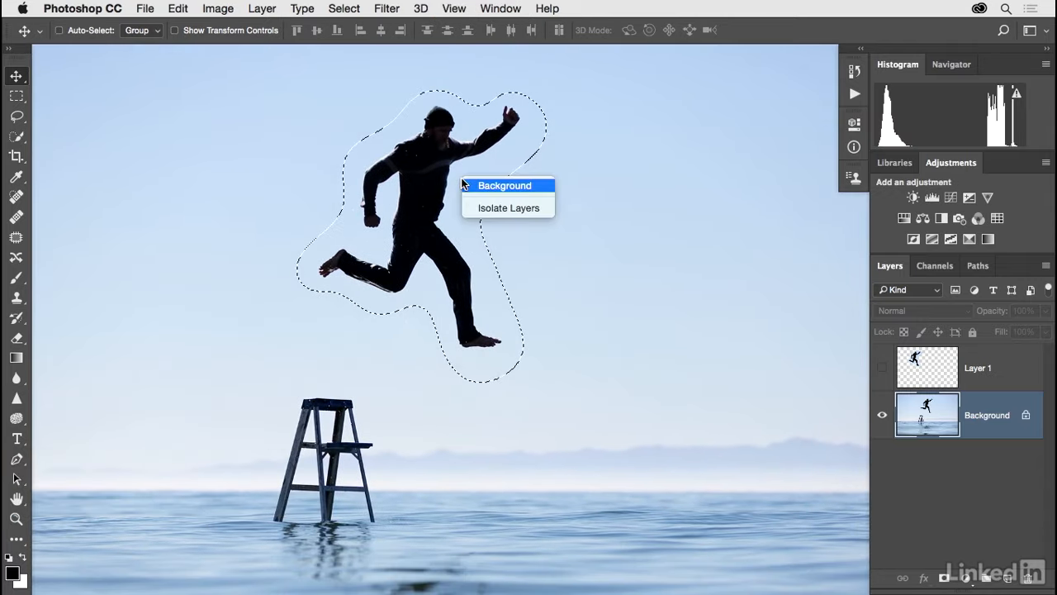
pyautogui.press('Escape')
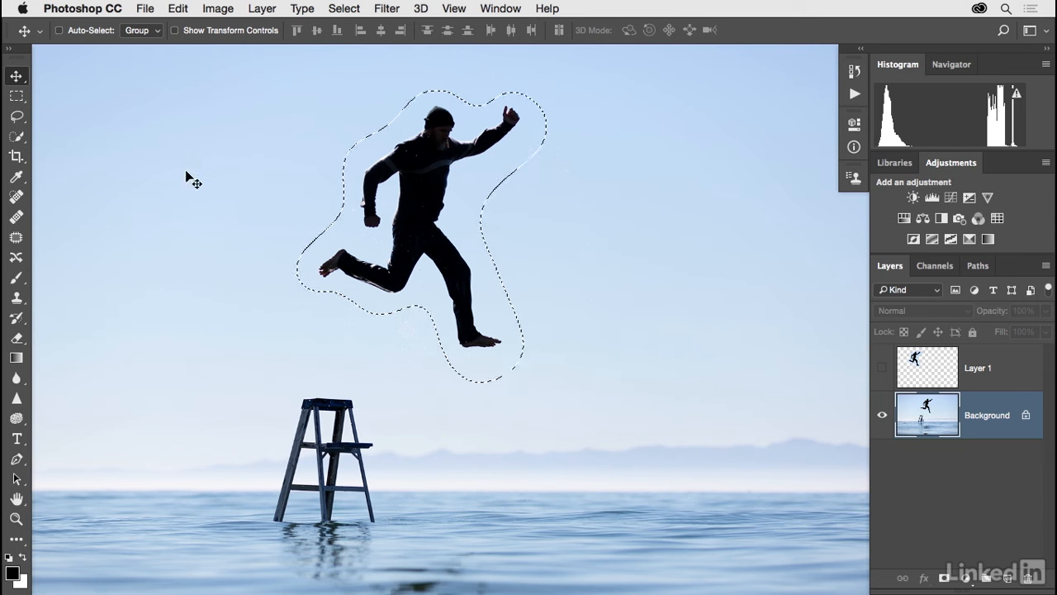
pyautogui.click(16, 116)
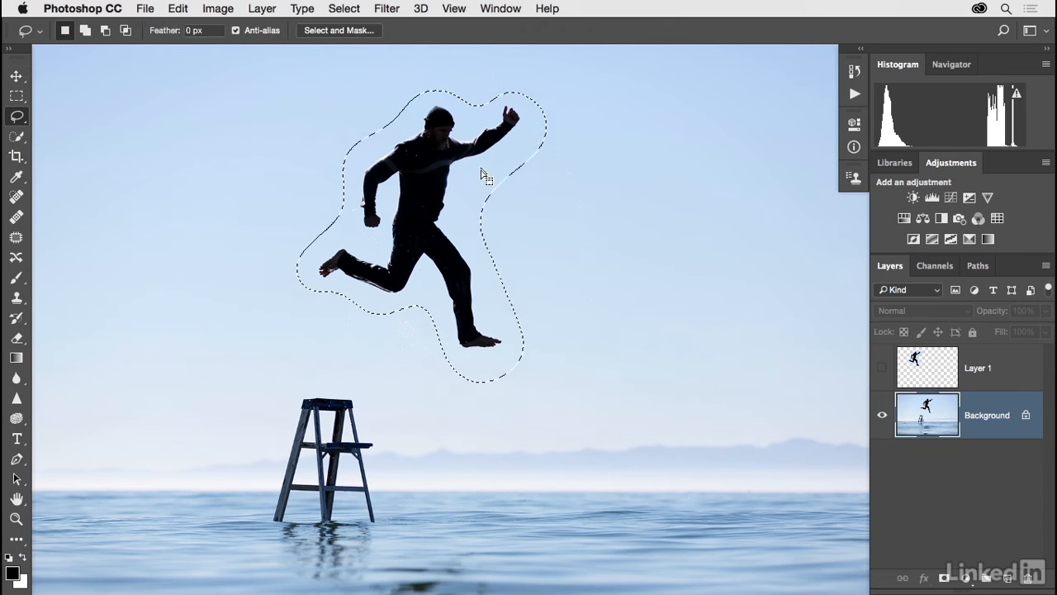
pyautogui.rightClick(478, 169)
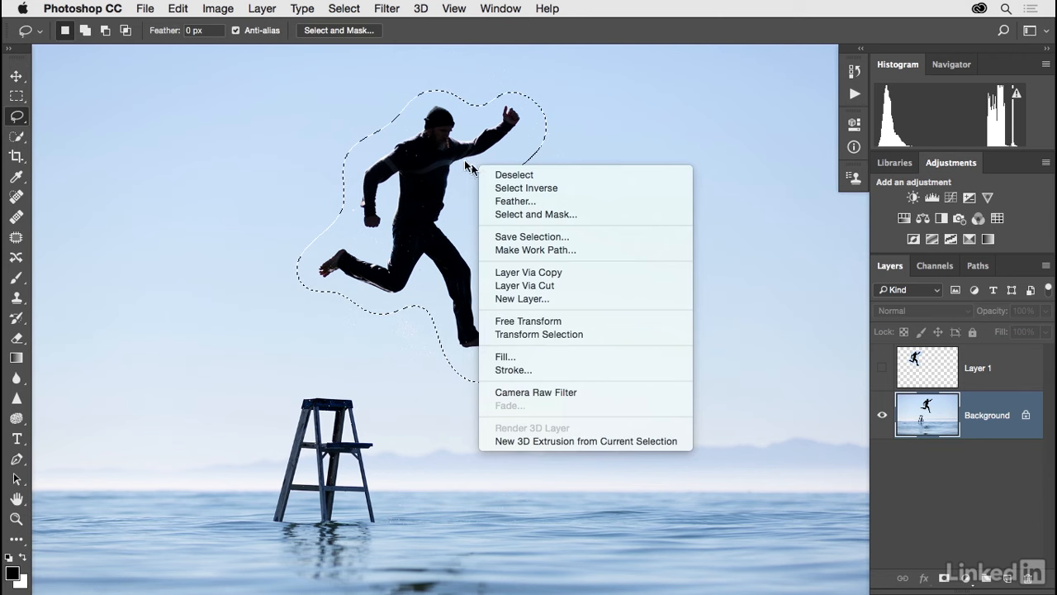
pyautogui.click(513, 134)
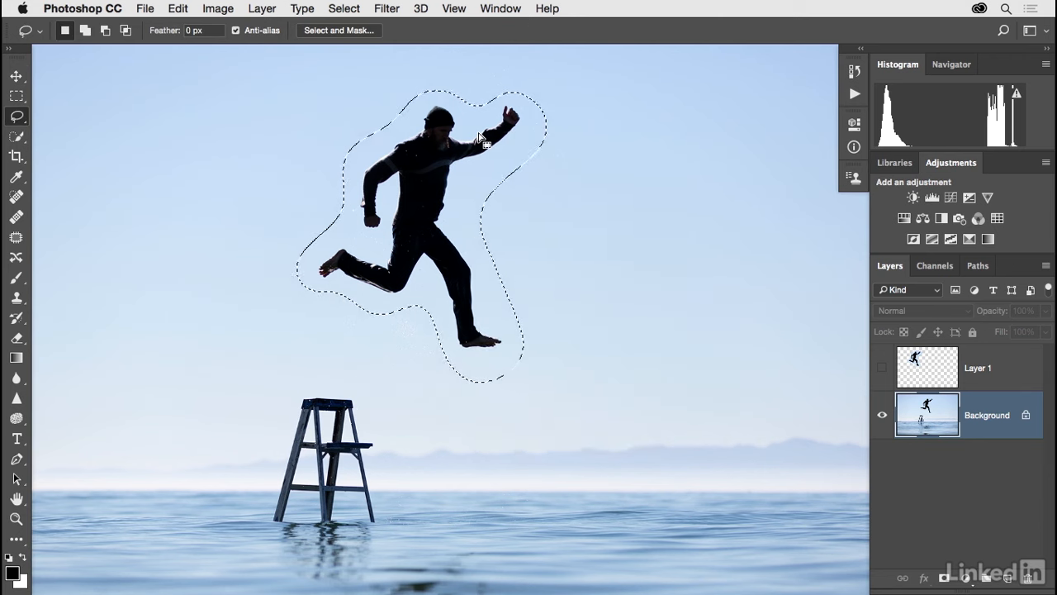
# Switch to the building photo and choose the Polygonal Lasso tool.
pyautogui.hotkey('ctrl', 'Tab')
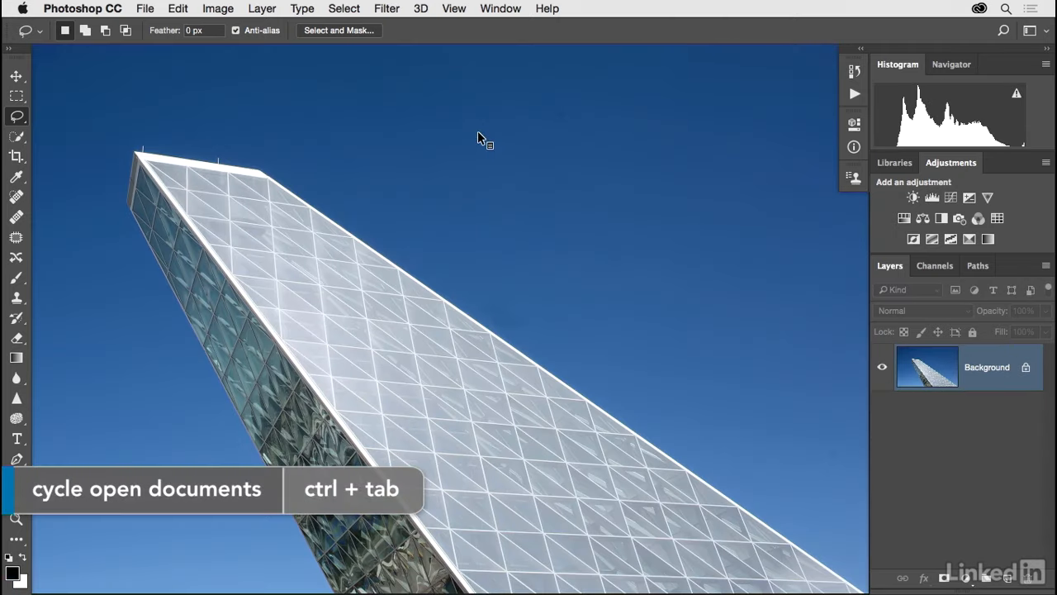
pyautogui.click(17, 116)
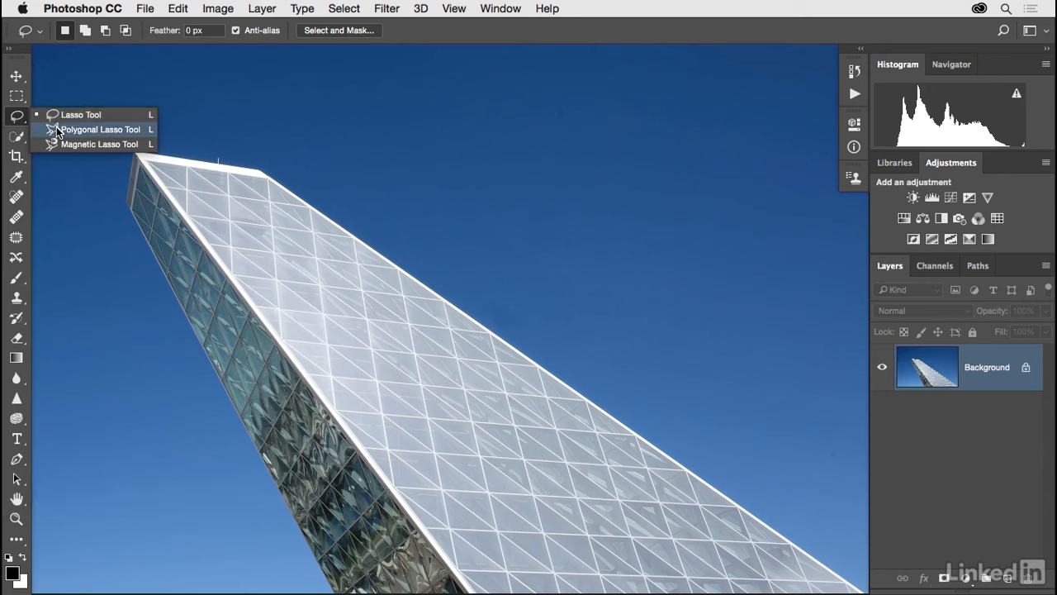
pyautogui.click(57, 129)
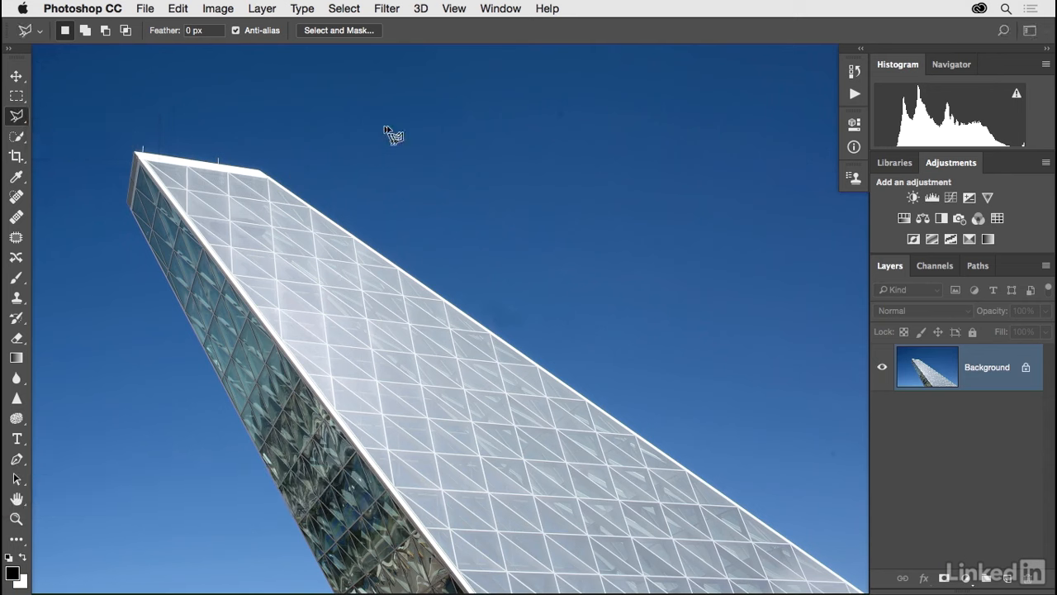
pyautogui.click(330, 130)
pyautogui.click(522, 258)
pyautogui.click(587, 248)
pyautogui.click(609, 206)
pyautogui.click(565, 180)
pyautogui.click(557, 207)
pyautogui.click(543, 147)
pyautogui.click(483, 161)
pyautogui.click(474, 105)
pyautogui.click(432, 87)
pyautogui.click(425, 105)
pyautogui.click(363, 81)
pyautogui.click(356, 104)
pyautogui.click(332, 116)
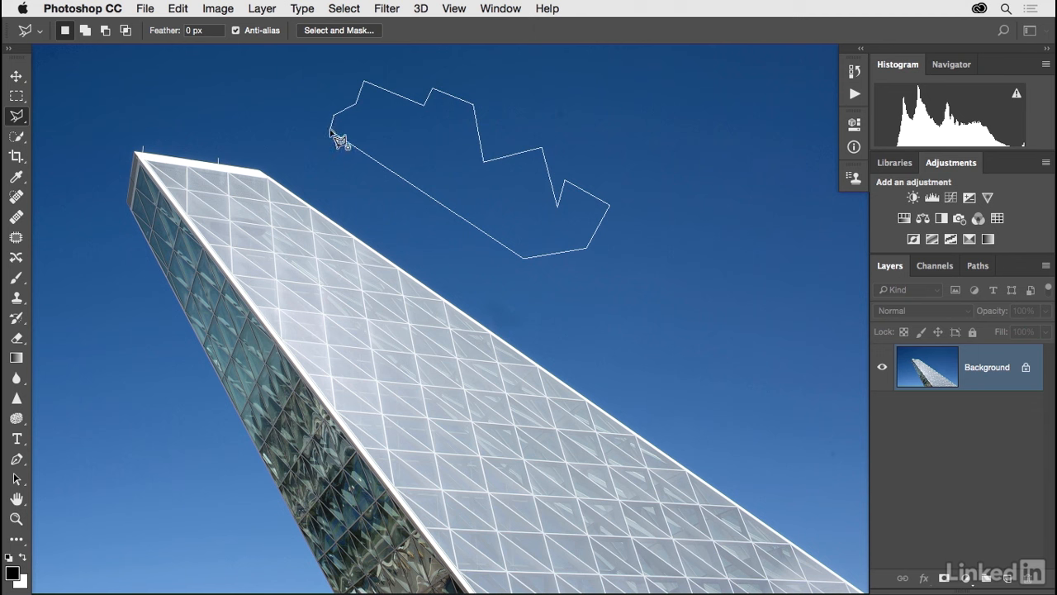
pyautogui.click(331, 131)
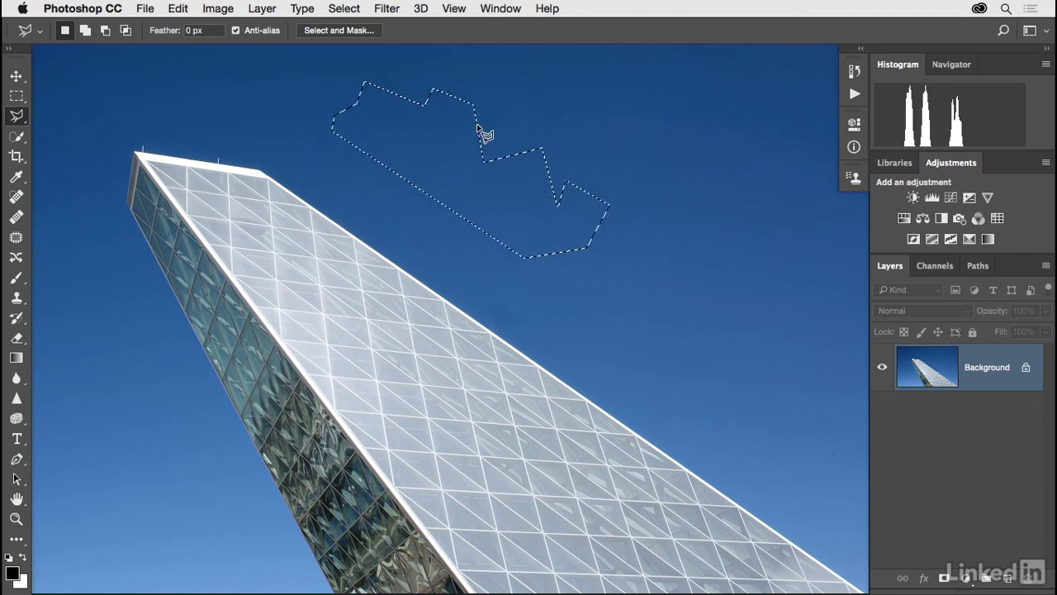
pyautogui.click(343, 9)
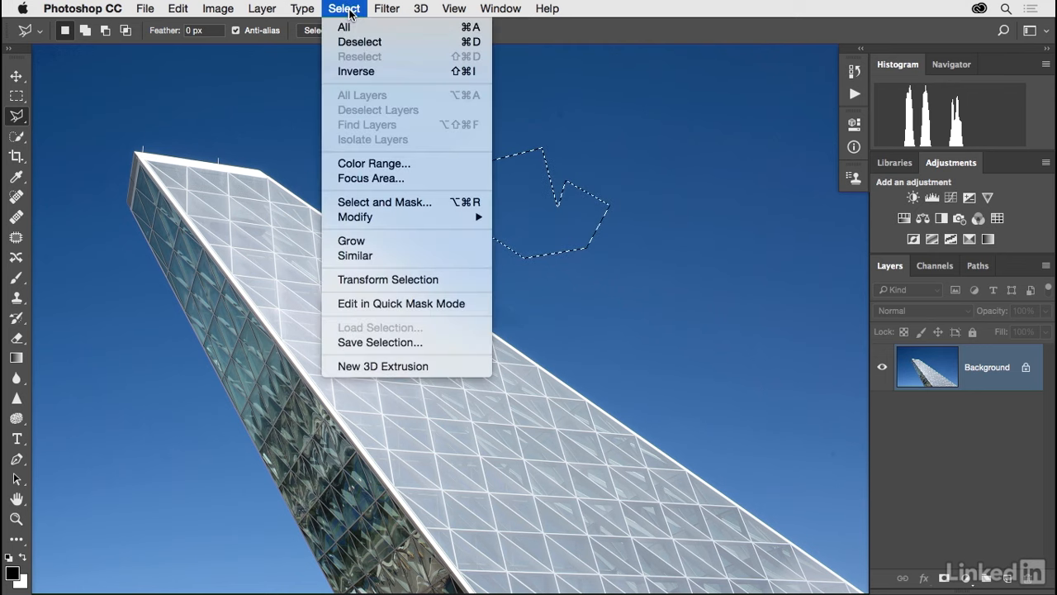
pyautogui.click(354, 43)
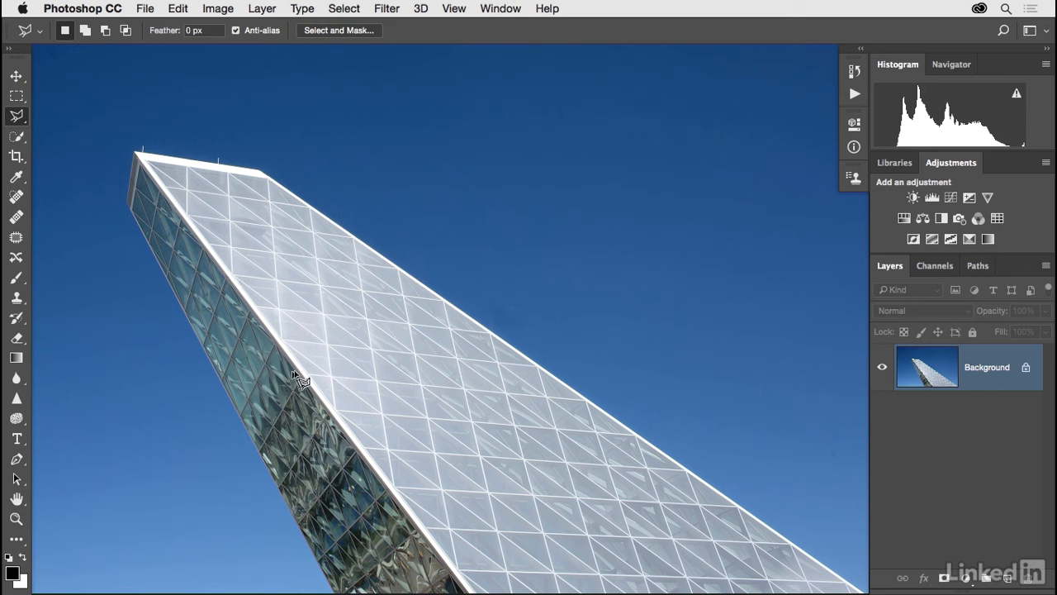
# Select the angled building with the Polygonal Lasso by clicking its corners, running the outline past the canvas's lower edge.
pyautogui.click(260, 172)
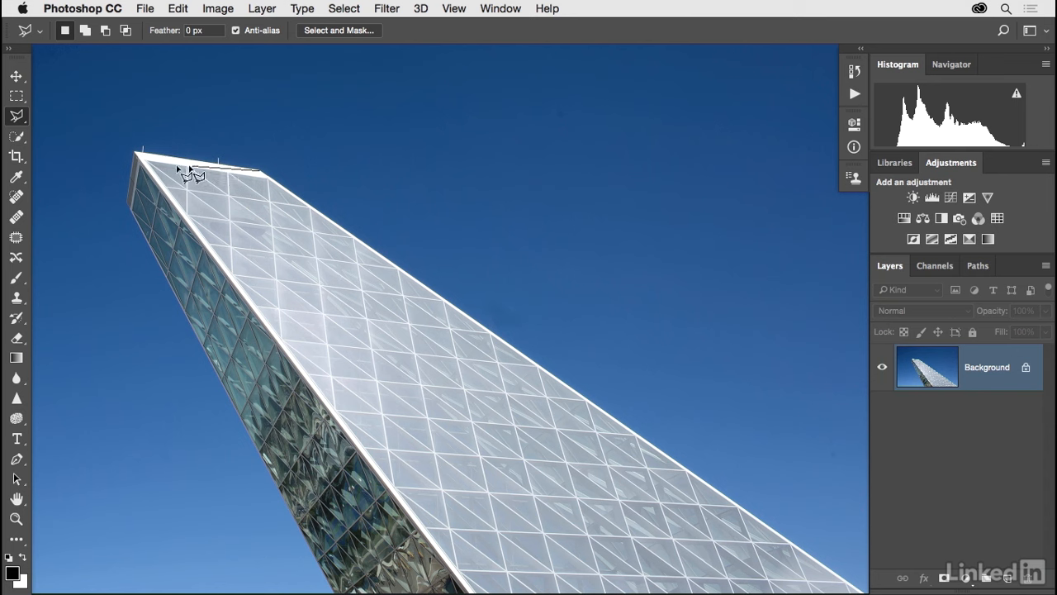
pyautogui.click(136, 154)
pyautogui.click(128, 203)
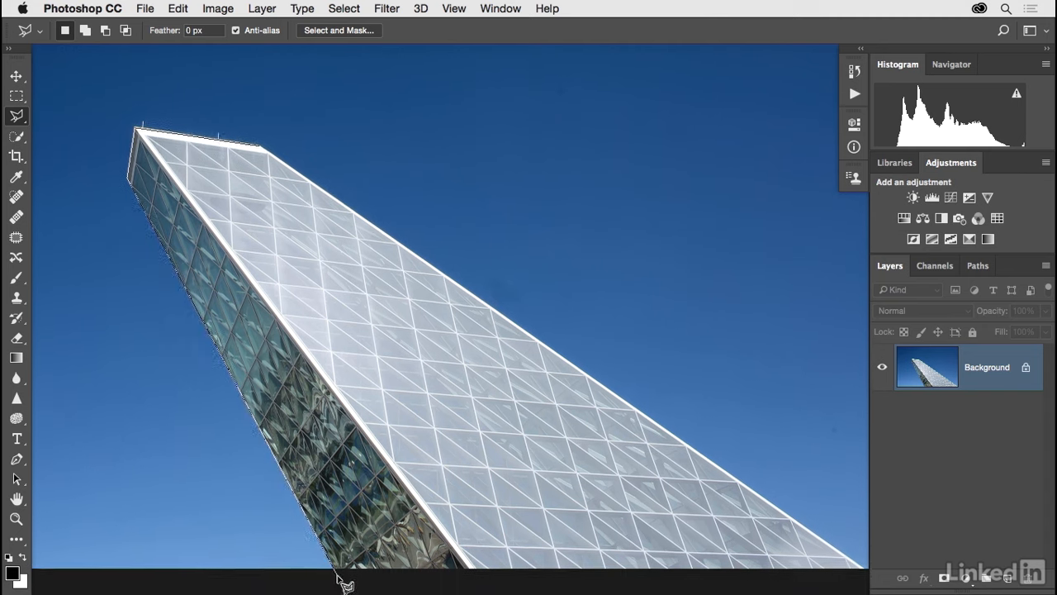
pyautogui.click(344, 568)
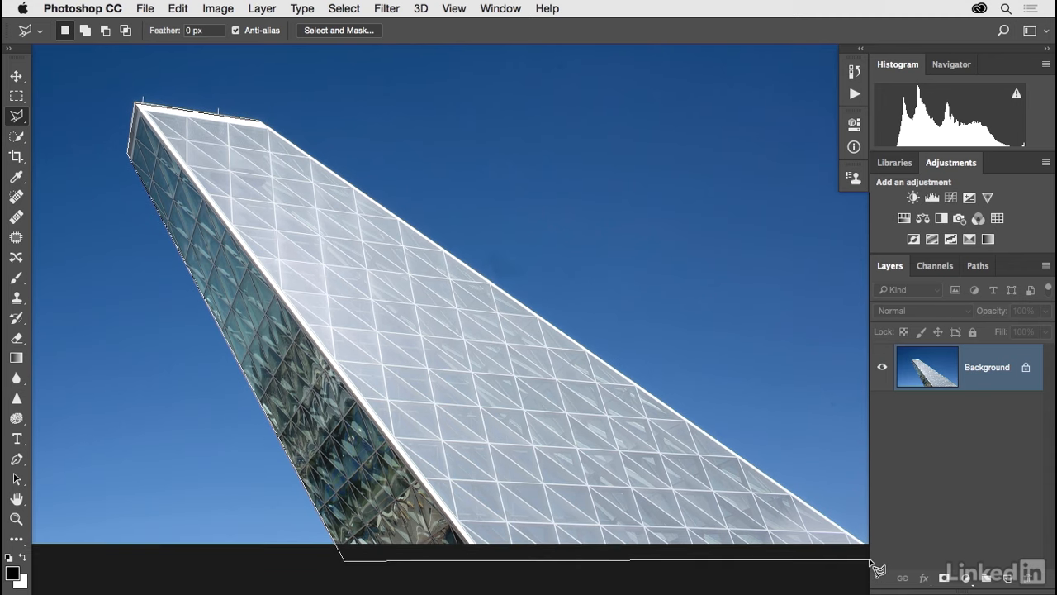
pyautogui.click(864, 544)
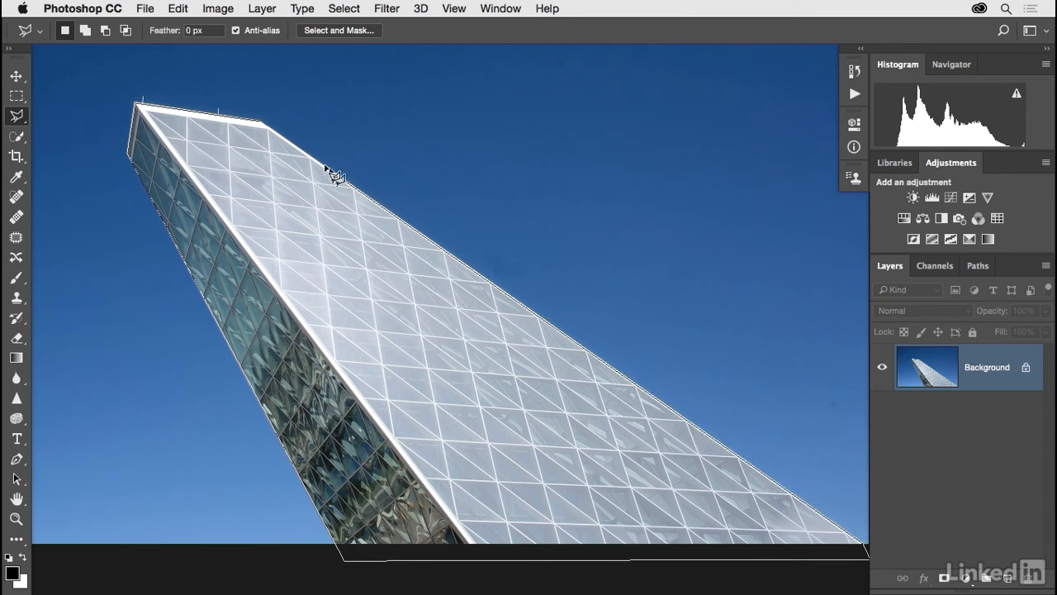
pyautogui.doubleClick(261, 124)
pyautogui.moveTo(538, 181)
pyautogui.mouseDown()
pyautogui.moveTo(546, 224)
pyautogui.moveTo(547, 211)
pyautogui.mouseUp()
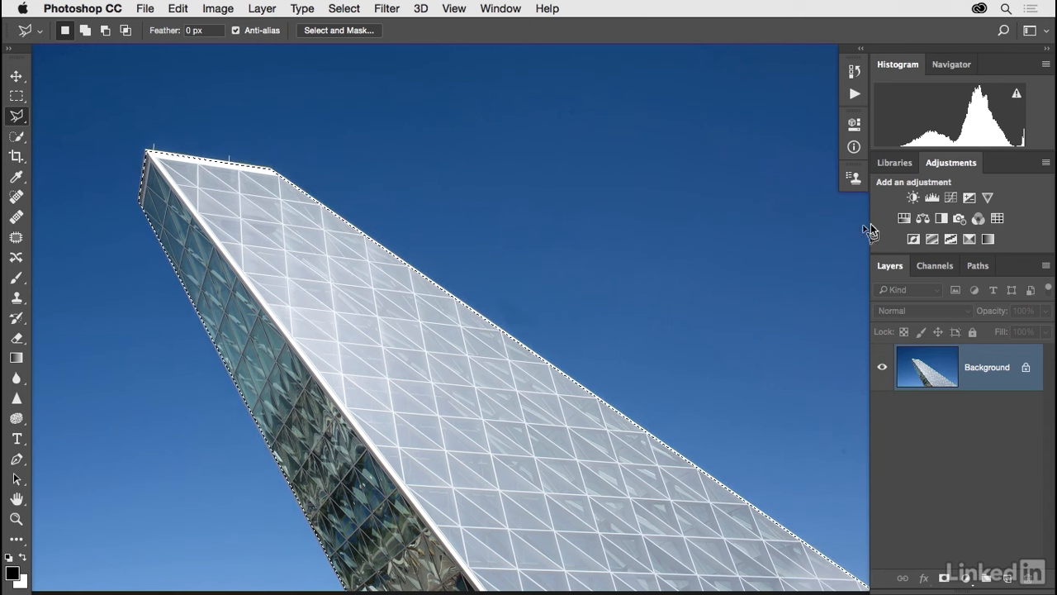
# Add a Hue/Saturation adjustment to the building selection with Hue +134 and Saturation +45, then collapse the properties panel.
pyautogui.click(902, 221)
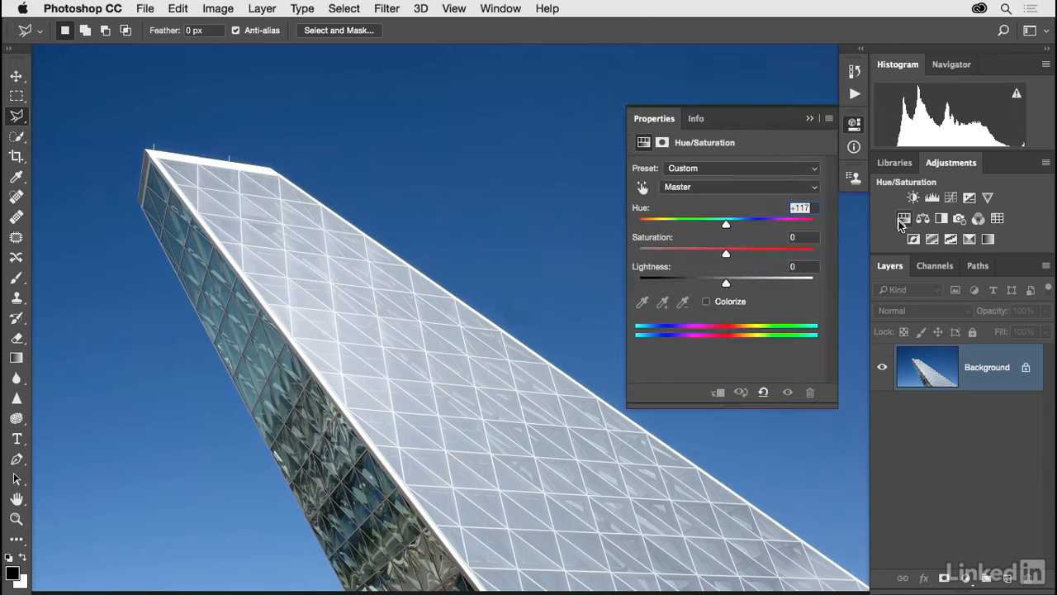
pyautogui.moveTo(726, 223); pyautogui.dragTo(804, 222)
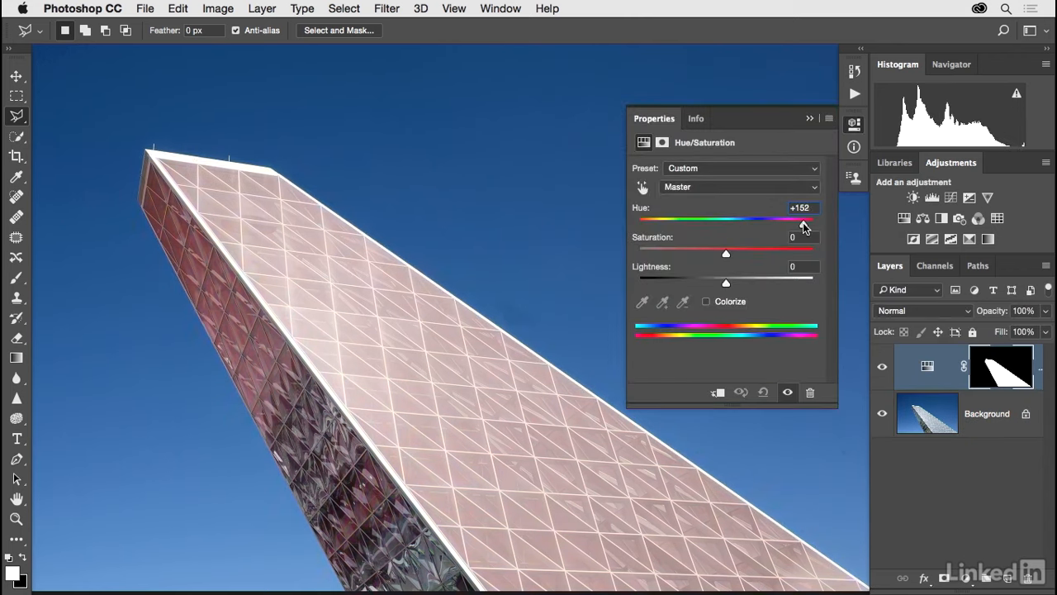
pyautogui.moveTo(726, 251); pyautogui.dragTo(754, 255)
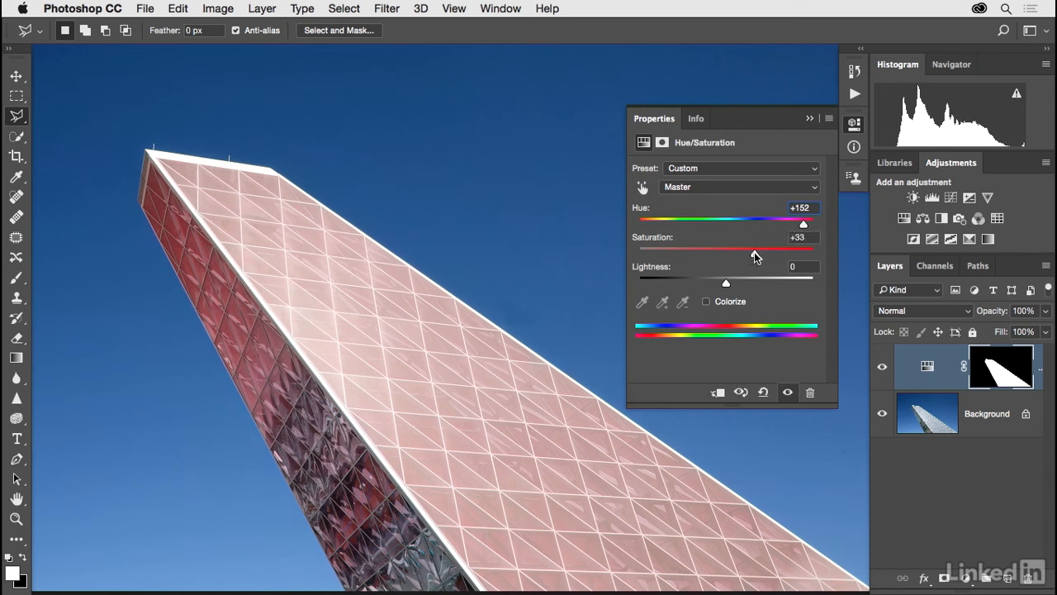
pyautogui.moveTo(803, 224)
pyautogui.mouseDown()
pyautogui.moveTo(636, 224)
pyautogui.moveTo(798, 227)
pyautogui.mouseUp()
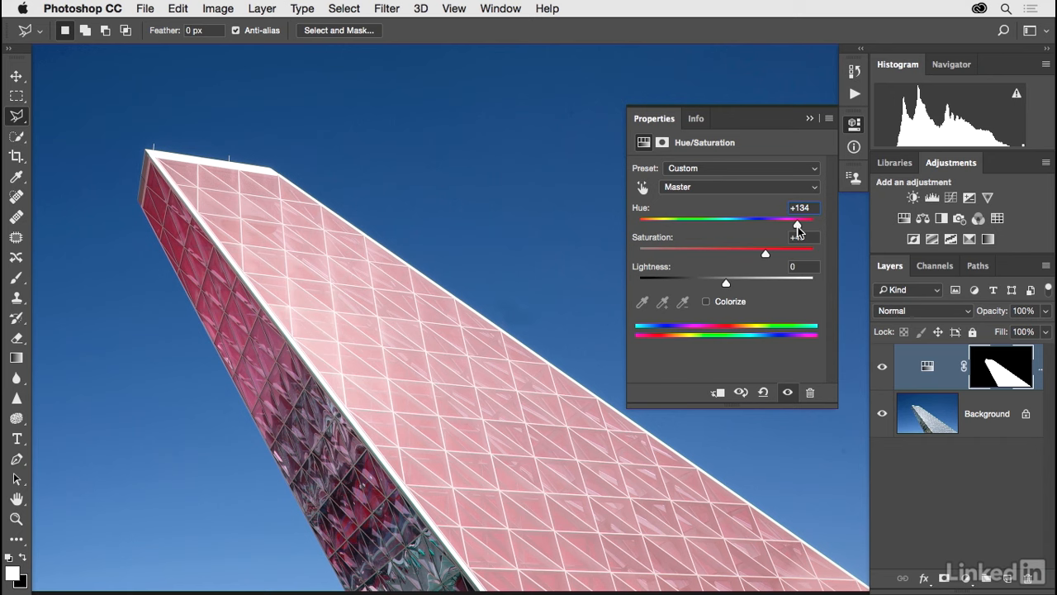
pyautogui.click(810, 120)
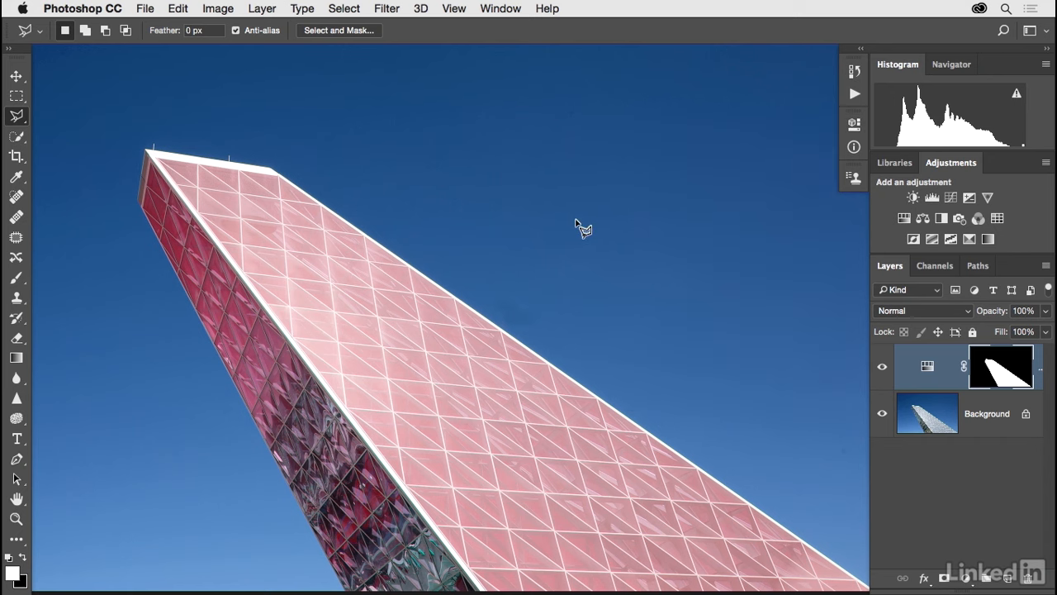
# Switch to the sculpture photo and choose the Magnetic Lasso tool.
pyautogui.hotkey('ctrl', 'Tab')
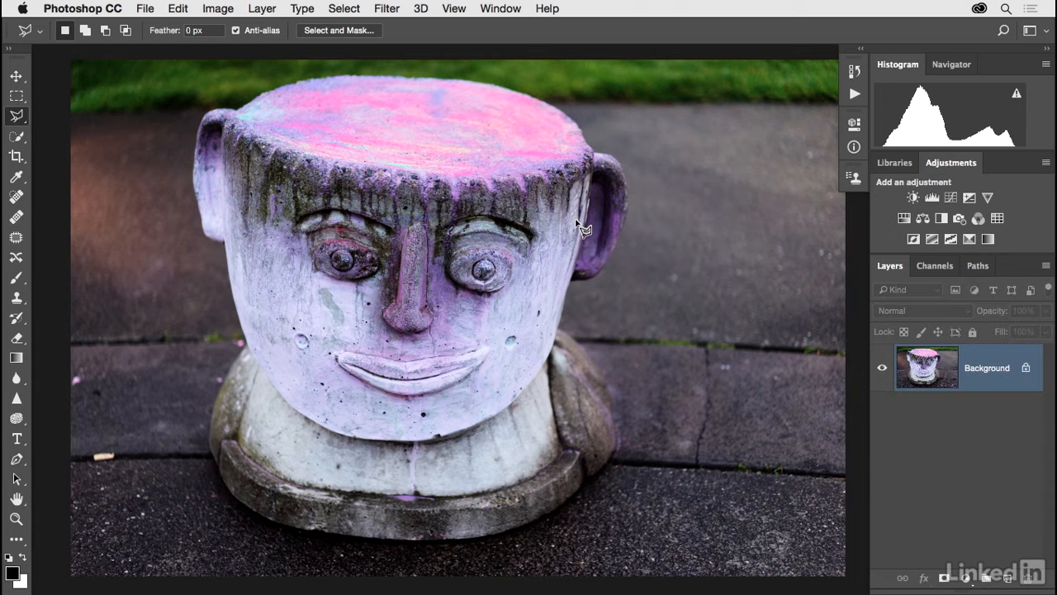
pyautogui.moveTo(568, 229); pyautogui.dragTo(549, 231)
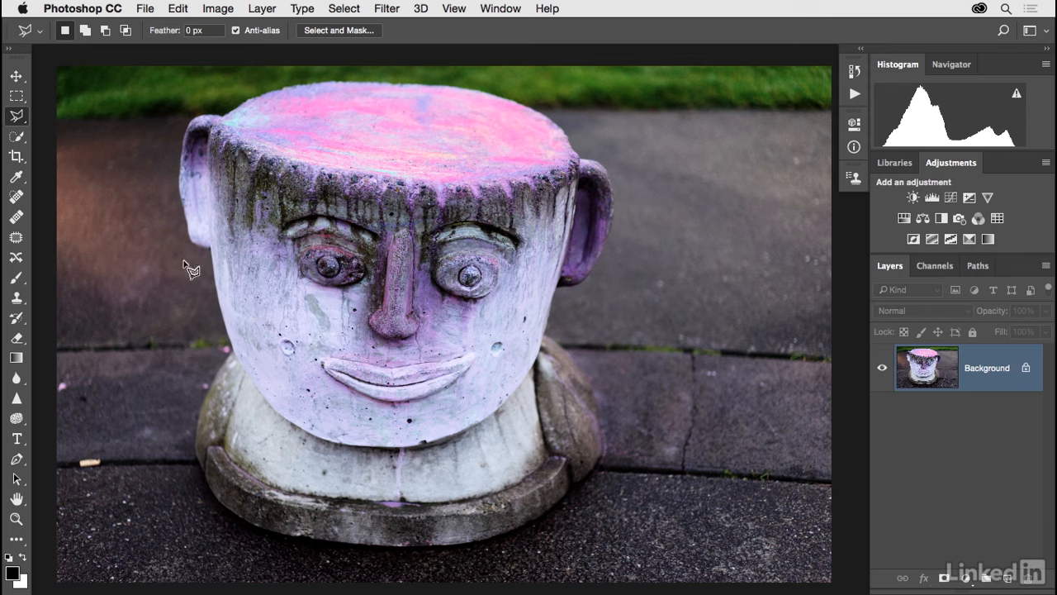
pyautogui.click(25, 121)
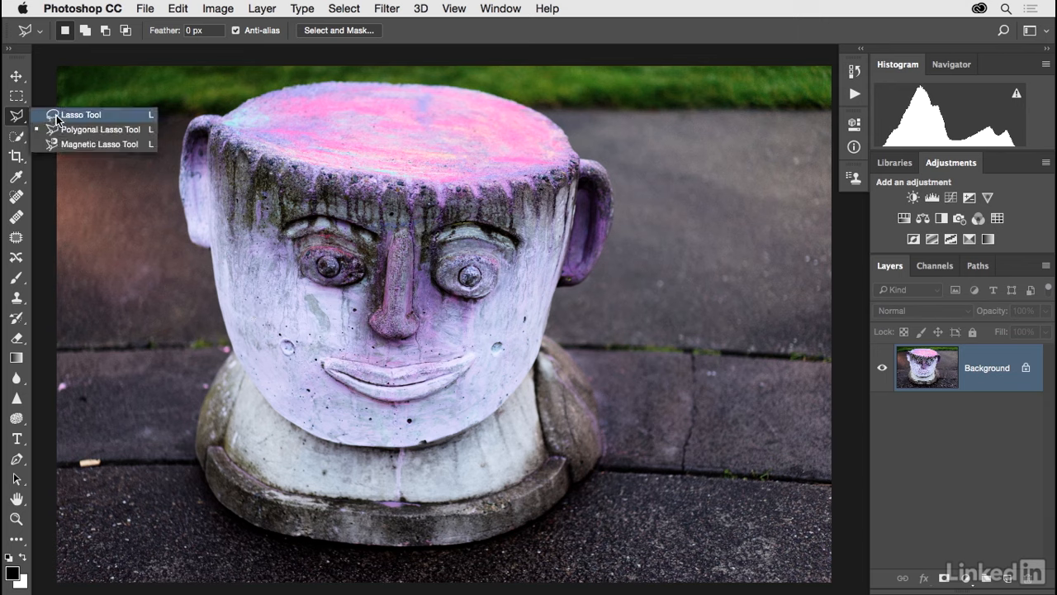
pyautogui.click(70, 114)
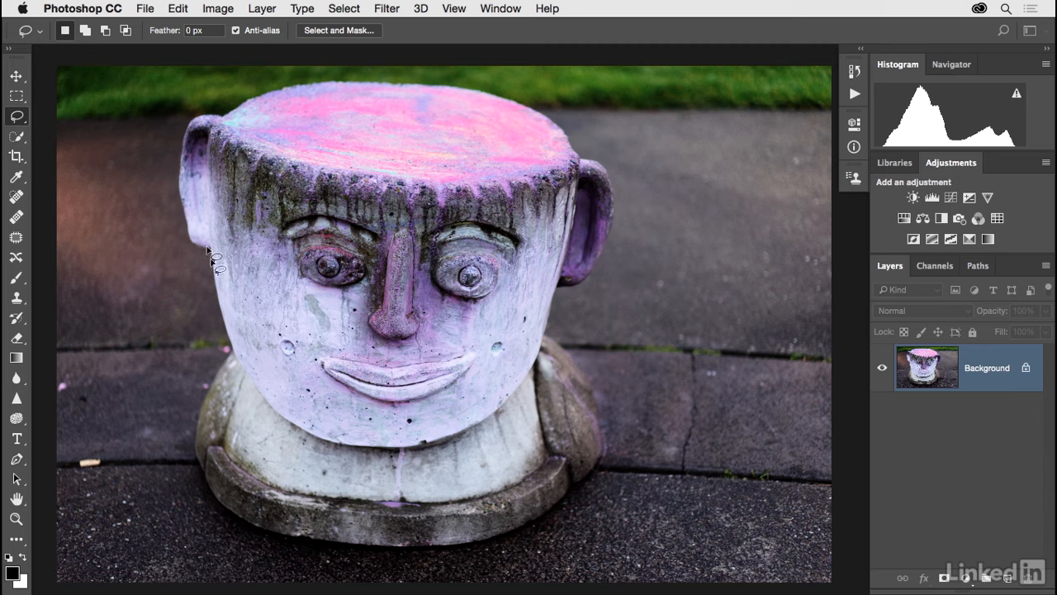
pyautogui.click(18, 122)
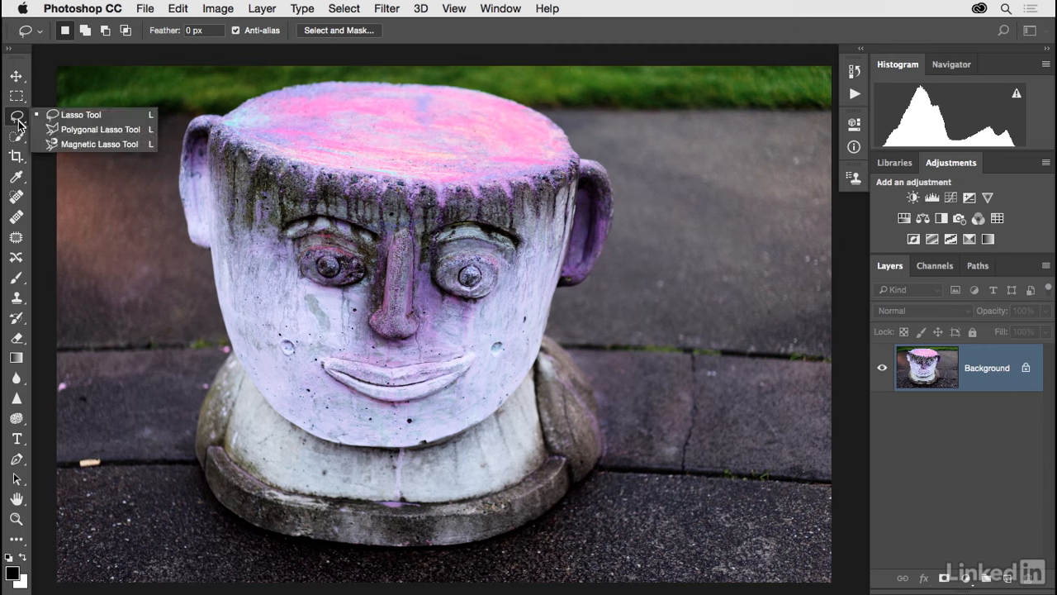
pyautogui.click(75, 143)
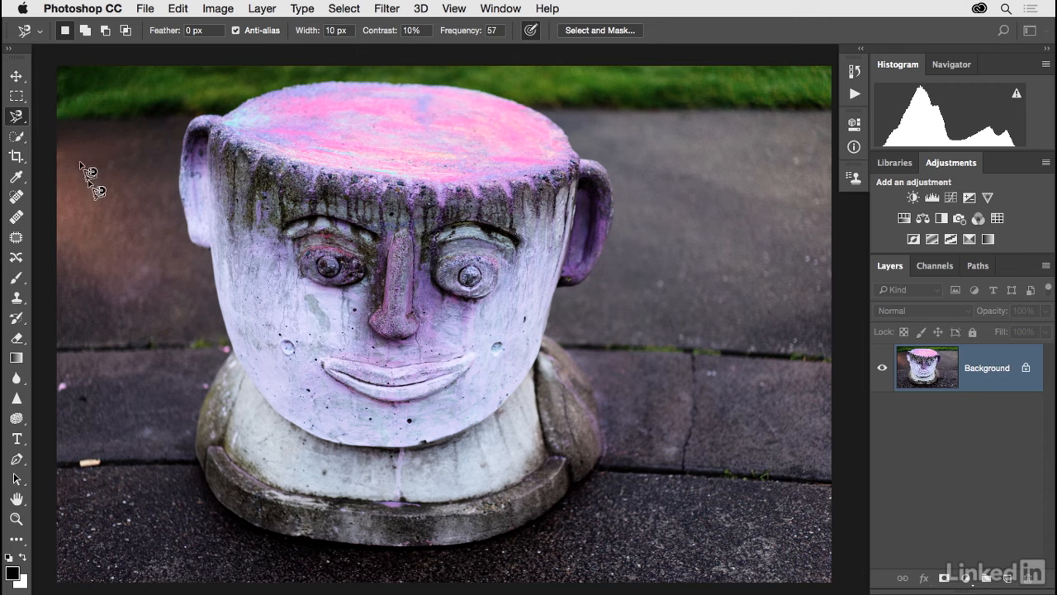
# Trace around the sculpture's head with the Magnetic Lasso and copy the selection to a new layer.
pyautogui.click(210, 249)
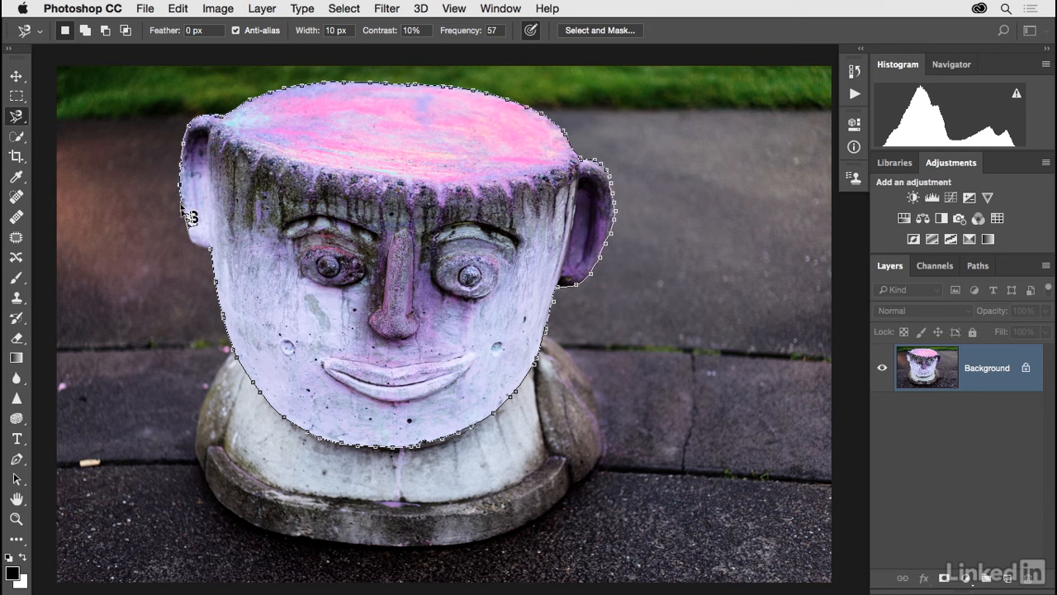
pyautogui.click(215, 258)
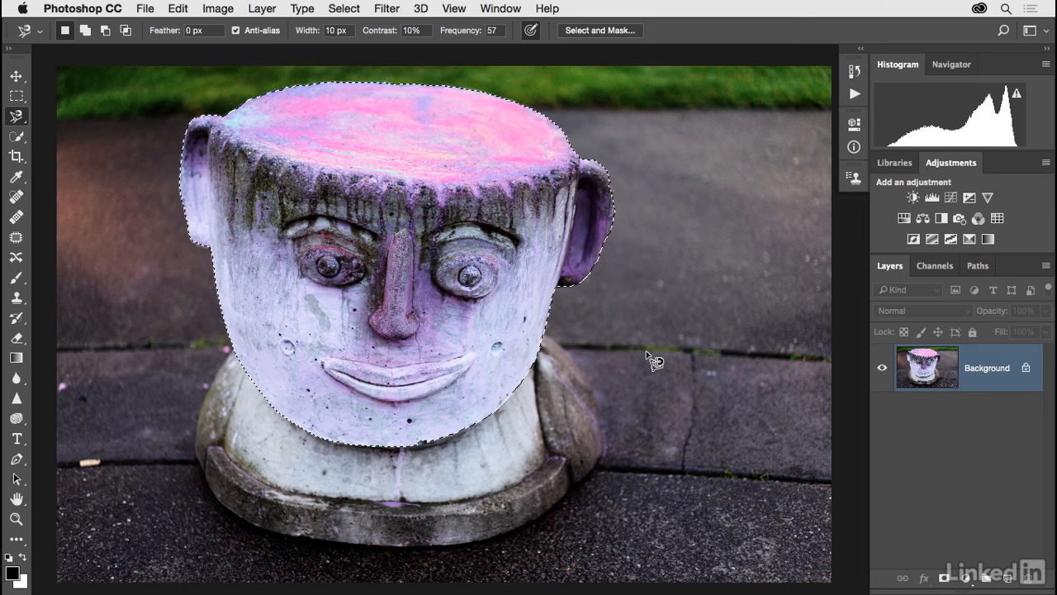
pyautogui.hotkey('ctrl', 'j')
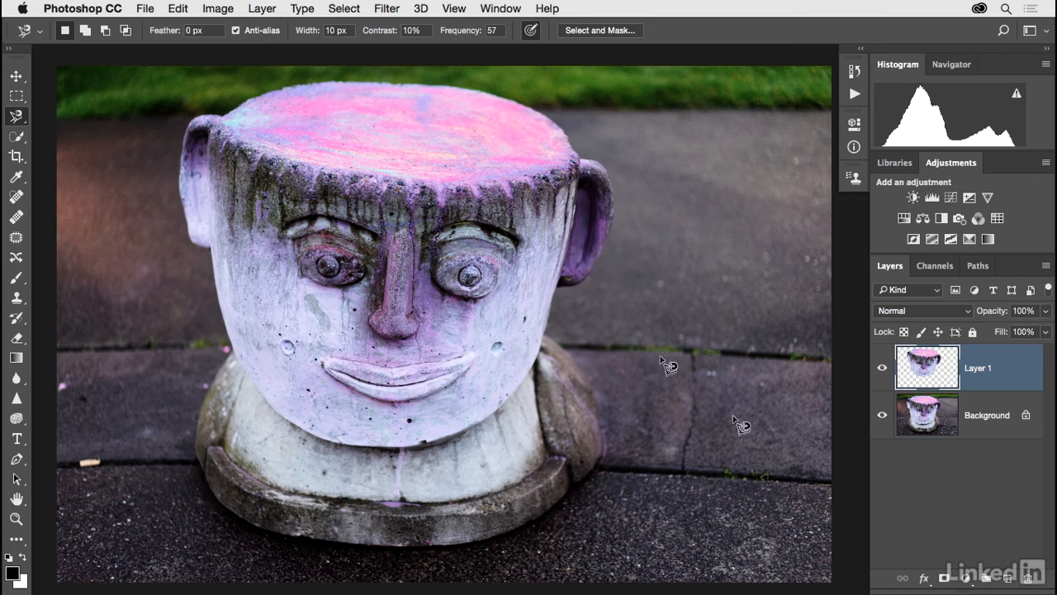
# Hide the Background layer and move the copied head down and to the right with the Move tool.
pyautogui.click(881, 415)
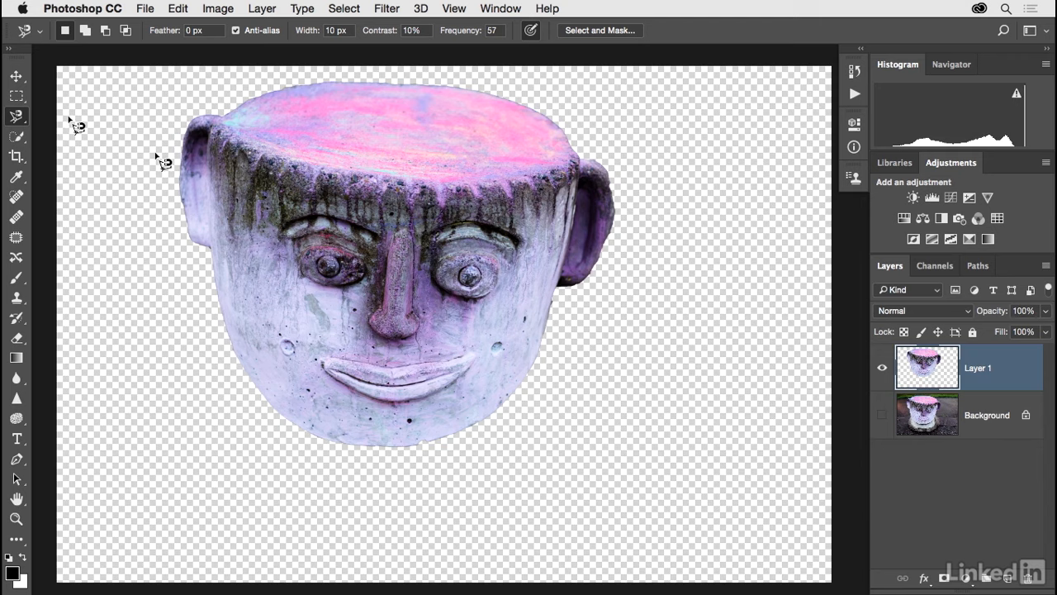
pyautogui.click(17, 76)
pyautogui.moveTo(323, 261); pyautogui.dragTo(397, 310)
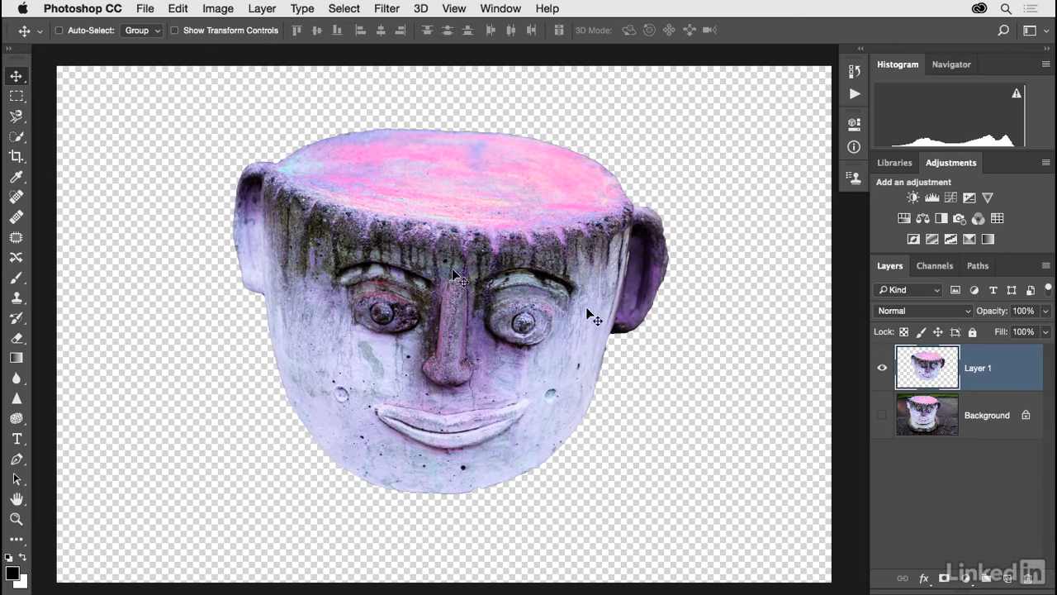
# Switch back to the Magnetic Lasso tool and open the lasso tool choices.
pyautogui.click(18, 117)
pyautogui.click(20, 118)
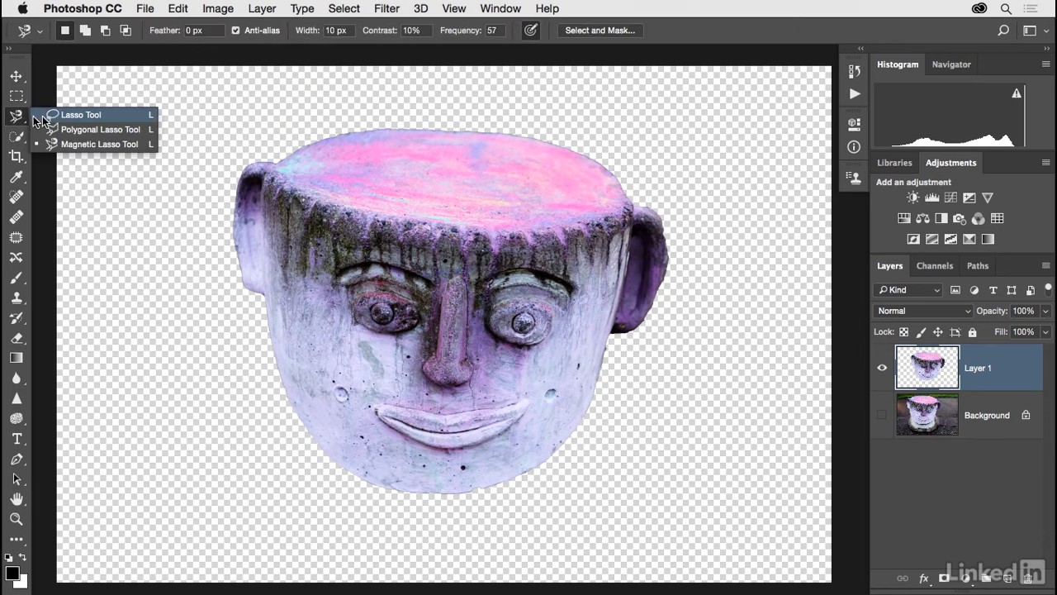